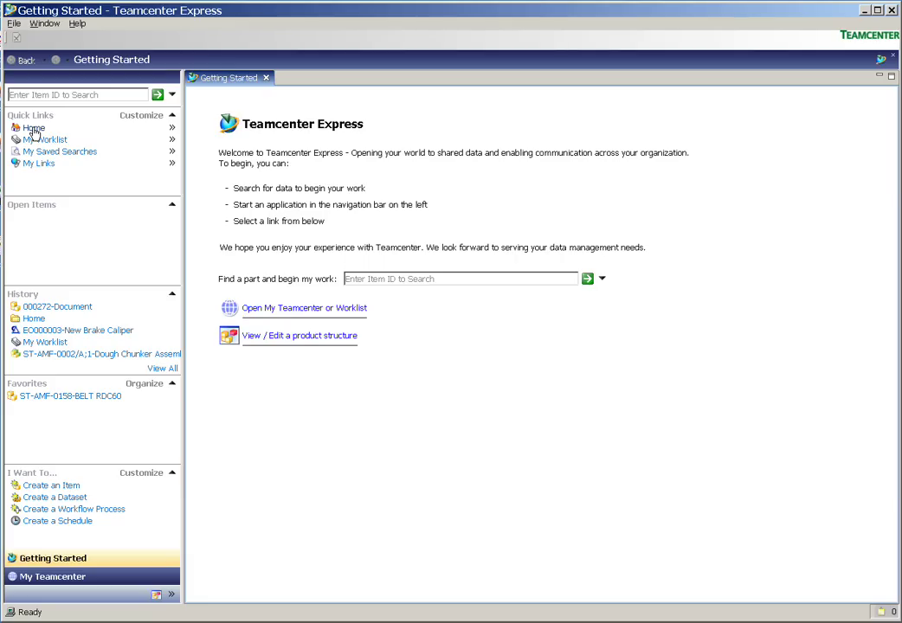
Step: Log in to My Teamcenter with the account password to reach the Home folder
{"action": "left_click", "coordinate": [33, 129]}
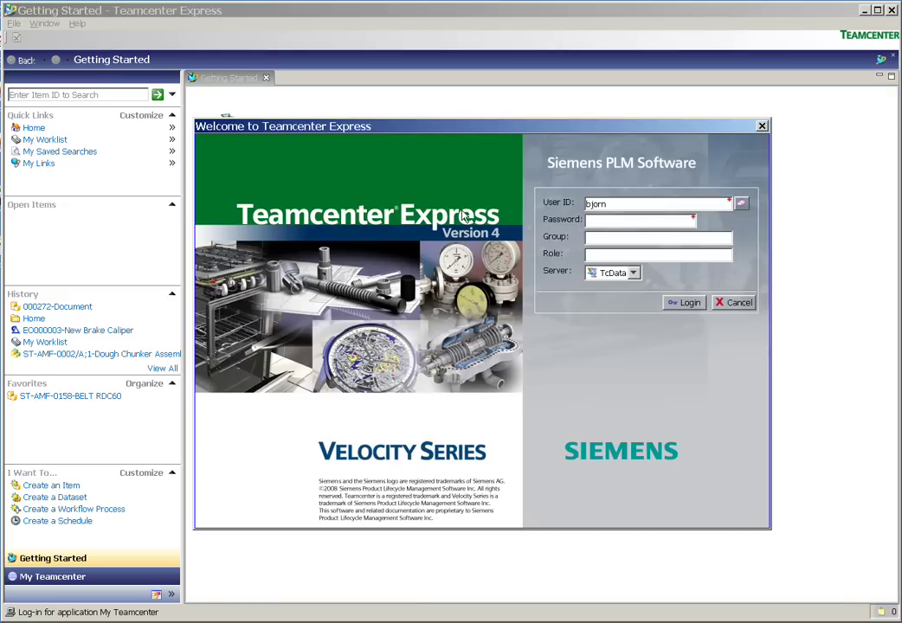
{"action": "type", "text": "*****"}
{"action": "left_click", "coordinate": [686, 303]}
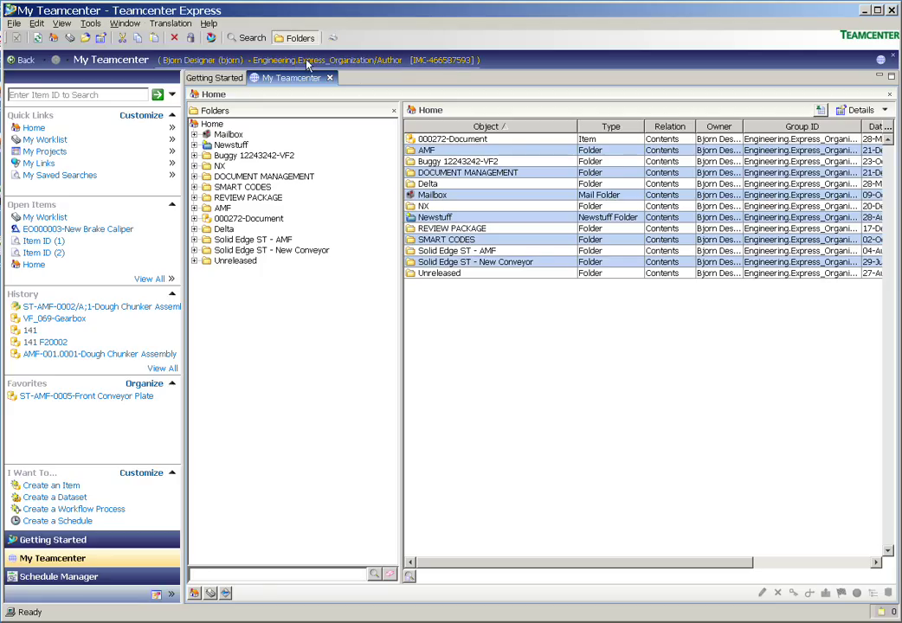
Step: Review the Open Items list, then the full browsing History
{"action": "left_click", "coordinate": [159, 278]}
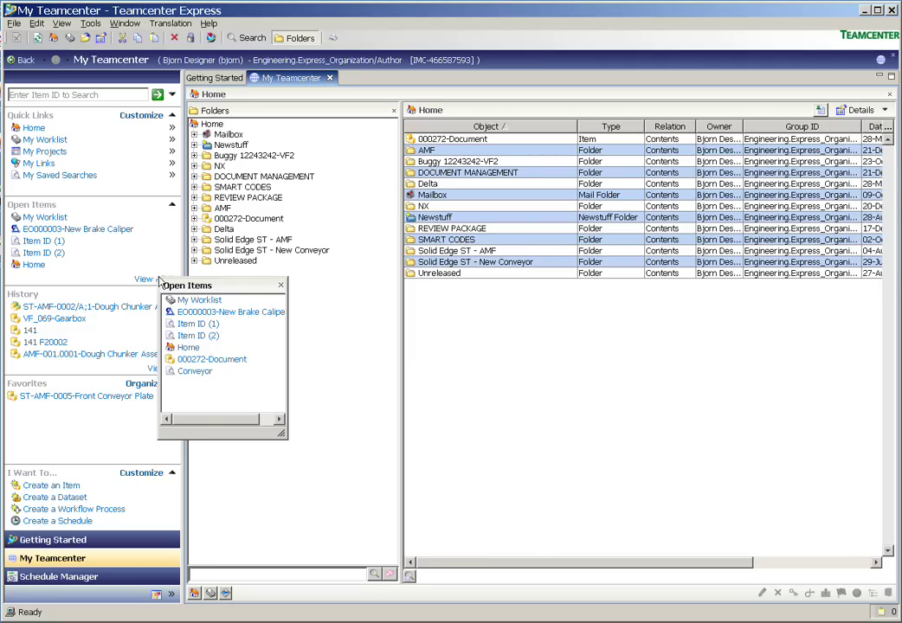
{"action": "left_click", "coordinate": [232, 234]}
{"action": "left_click", "coordinate": [161, 372]}
{"action": "scroll", "coordinate": [288, 442], "scroll_direction": "down", "scroll_amount": 3}
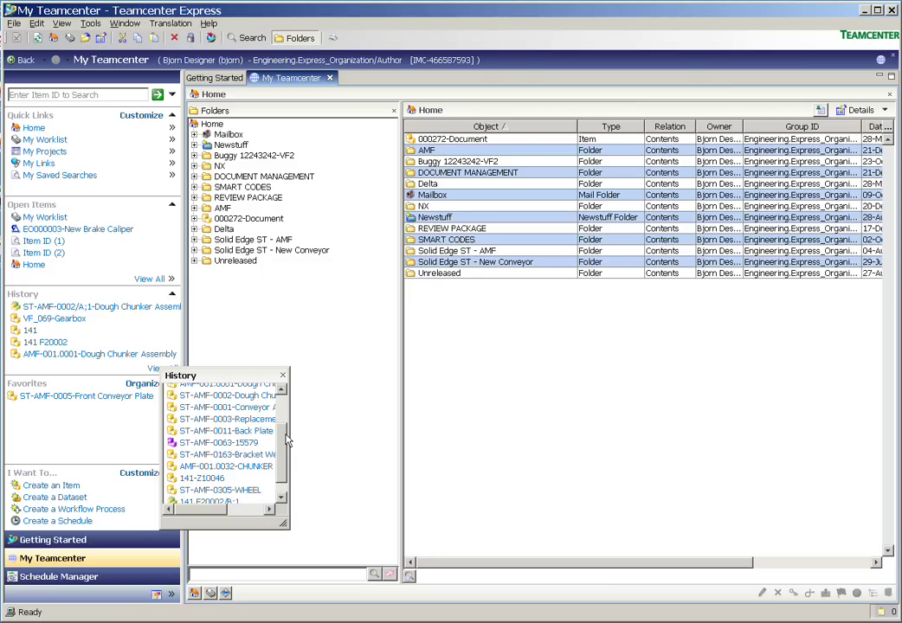
{"action": "scroll", "coordinate": [286, 437], "scroll_direction": "up", "scroll_amount": 3}
Step: Expand AMF > DOUGH Systems > Mixers and select Dough Chunker revision ST-AMF-0002/A;1
{"action": "left_click", "coordinate": [193, 208]}
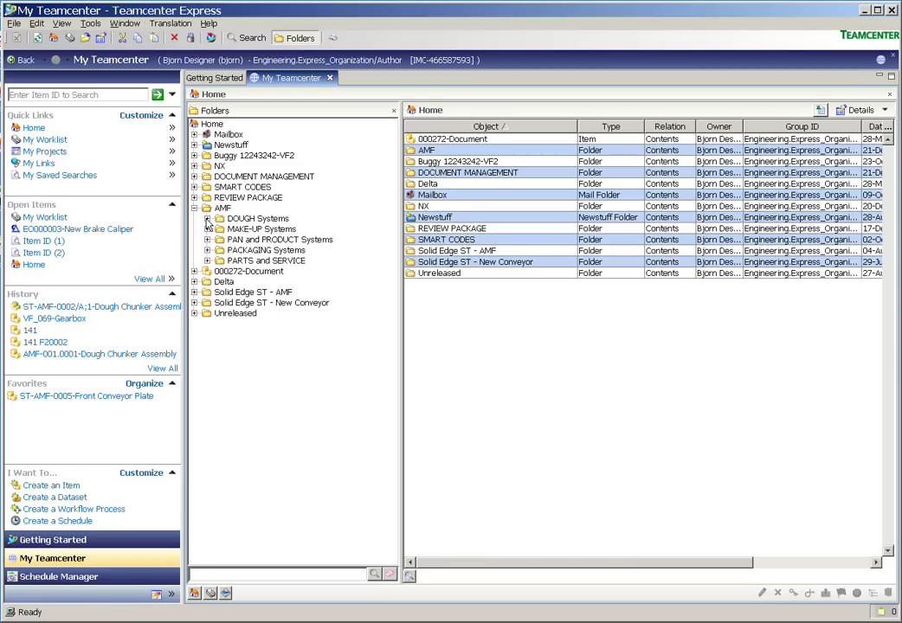
{"action": "left_click", "coordinate": [207, 218]}
{"action": "left_click", "coordinate": [221, 261]}
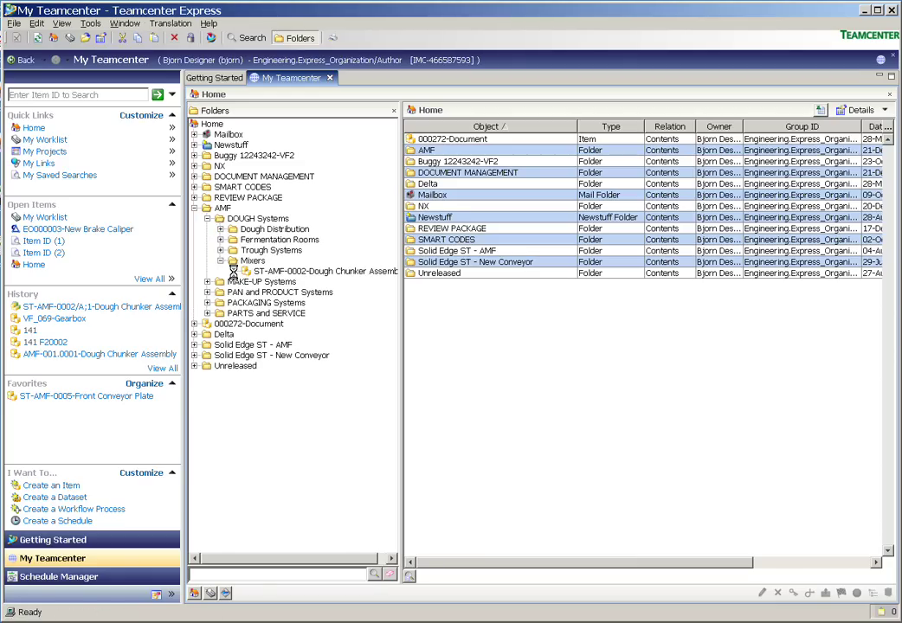
{"action": "left_click", "coordinate": [233, 271]}
{"action": "left_click", "coordinate": [279, 272]}
{"action": "right_click", "coordinate": [279, 274]}
{"action": "left_click", "coordinate": [290, 282]}
{"action": "right_click", "coordinate": [272, 283]}
Step: Send revision ST-AMF-0002/A;1 to the Relation Browser and expand its related objects
{"action": "mouse_move", "coordinate": [364, 361]}
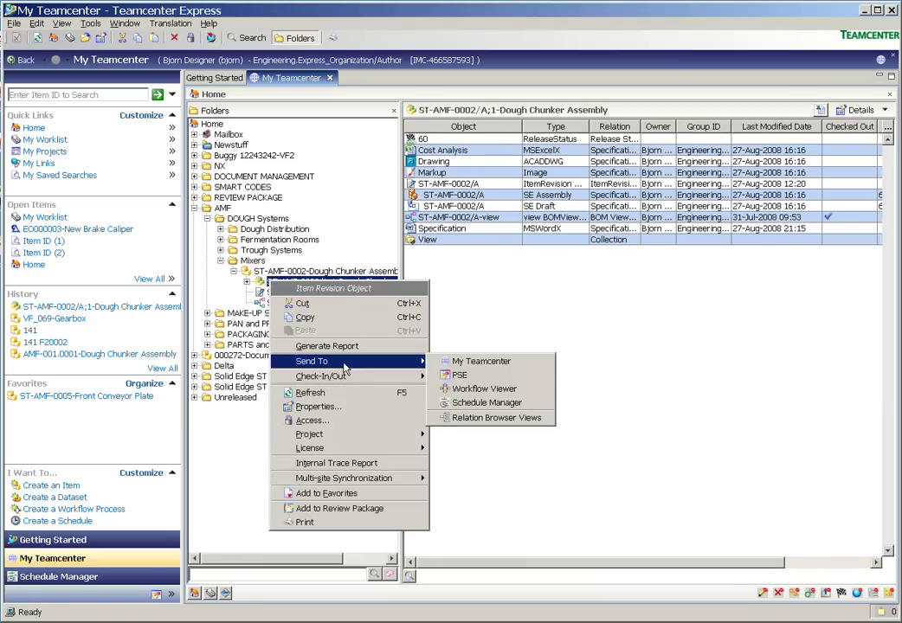
{"action": "left_click", "coordinate": [482, 418]}
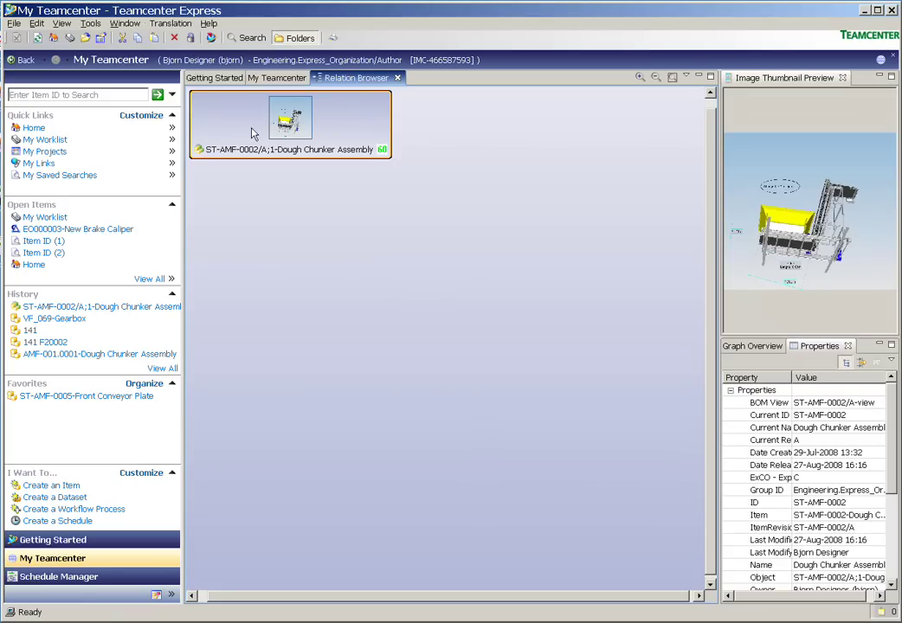
{"action": "double_click", "coordinate": [251, 134]}
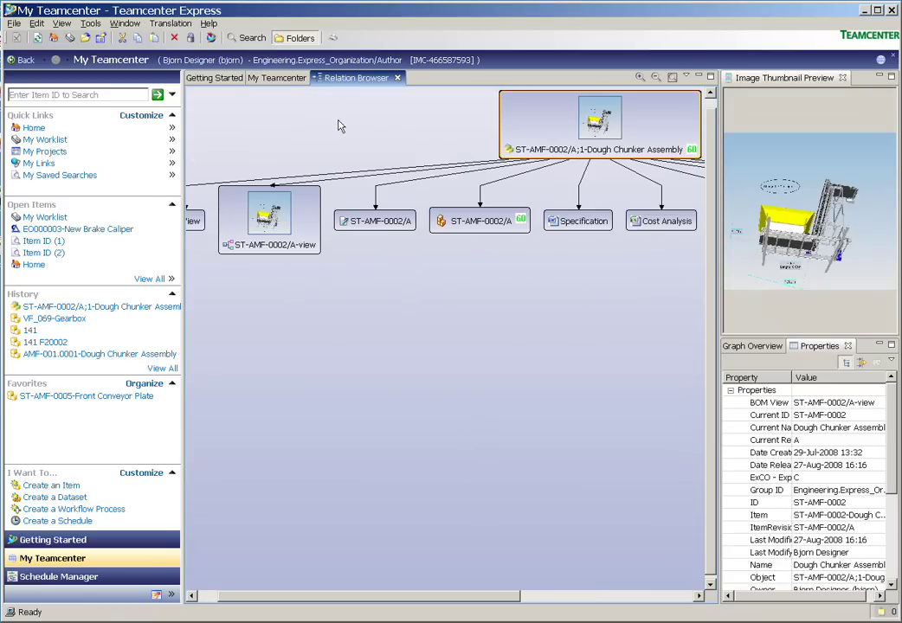
Step: Lay out the graph Hierarchic Left to Right and view the ST-AMF-0002/A properties
{"action": "left_click", "coordinate": [687, 77]}
{"action": "mouse_move", "coordinate": [723, 92]}
{"action": "left_click", "coordinate": [770, 107]}
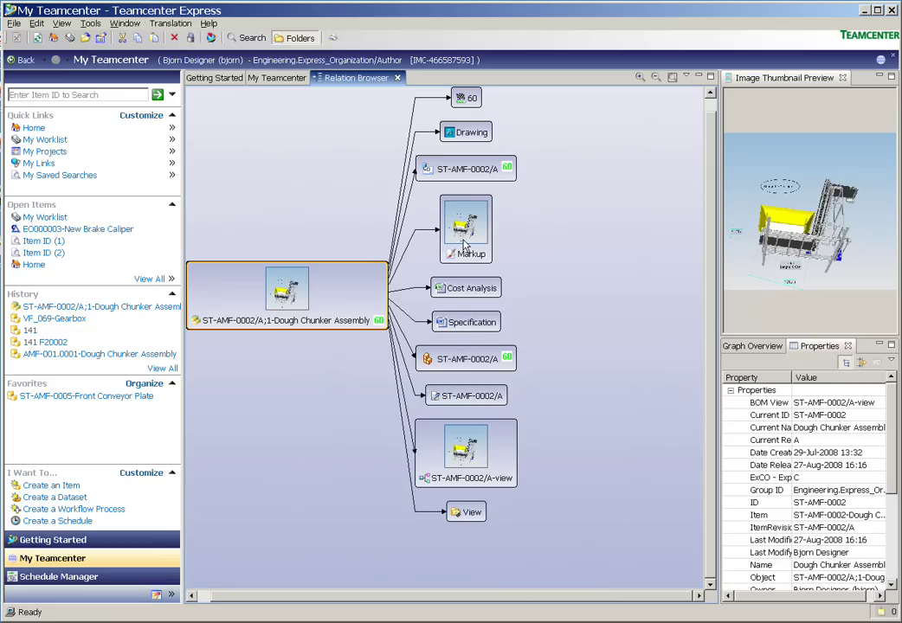
{"action": "left_click", "coordinate": [468, 396]}
{"action": "scroll", "coordinate": [889, 450], "scroll_direction": "down", "scroll_amount": 1}
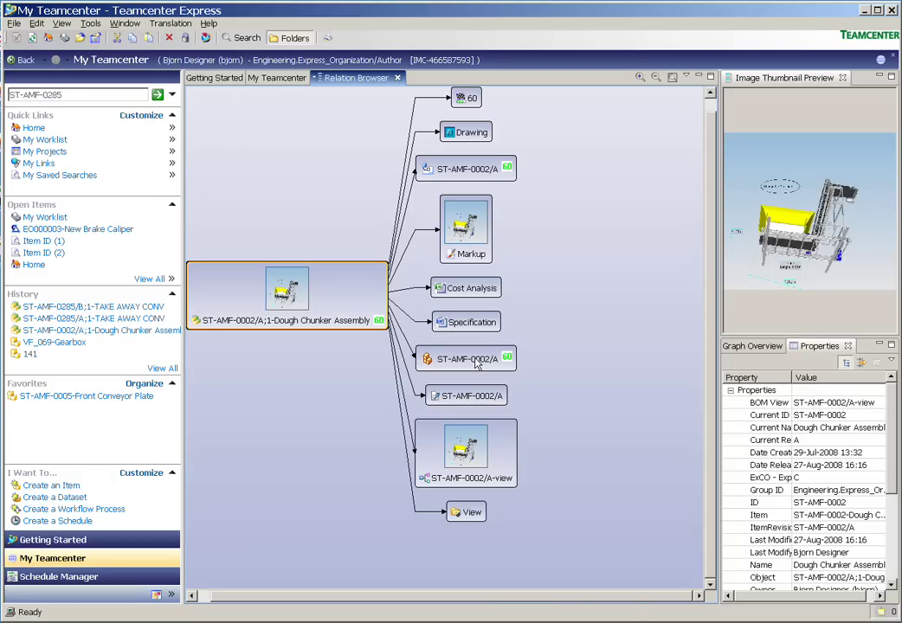
{"action": "right_click", "coordinate": [475, 364]}
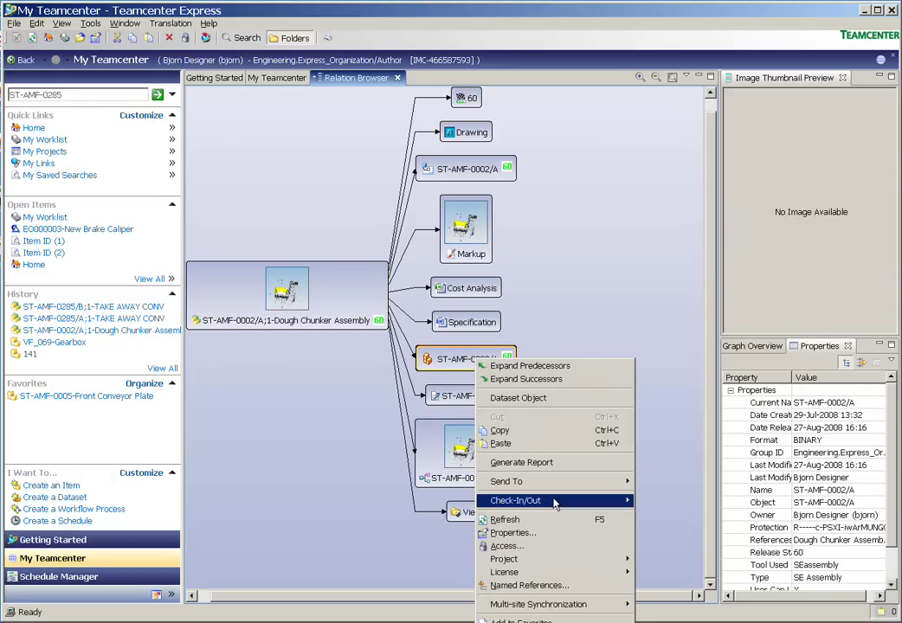
{"action": "mouse_move", "coordinate": [606, 501]}
{"action": "left_click", "coordinate": [684, 578]}
{"action": "left_click_drag", "start_coordinate": [276, 256], "coordinate": [240, 165]}
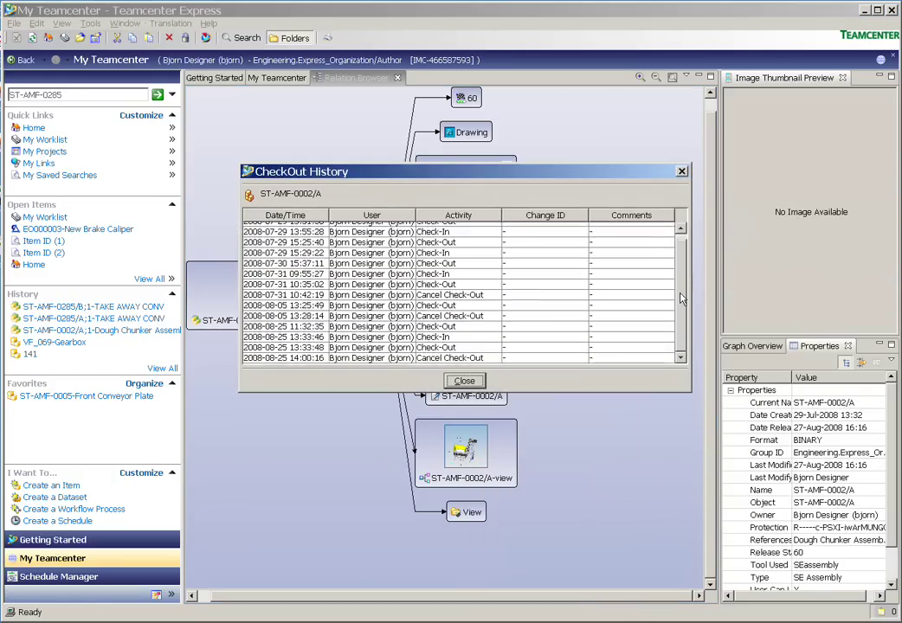
{"action": "left_click", "coordinate": [465, 382]}
{"action": "left_click", "coordinate": [466, 227]}
{"action": "right_click", "coordinate": [466, 227]}
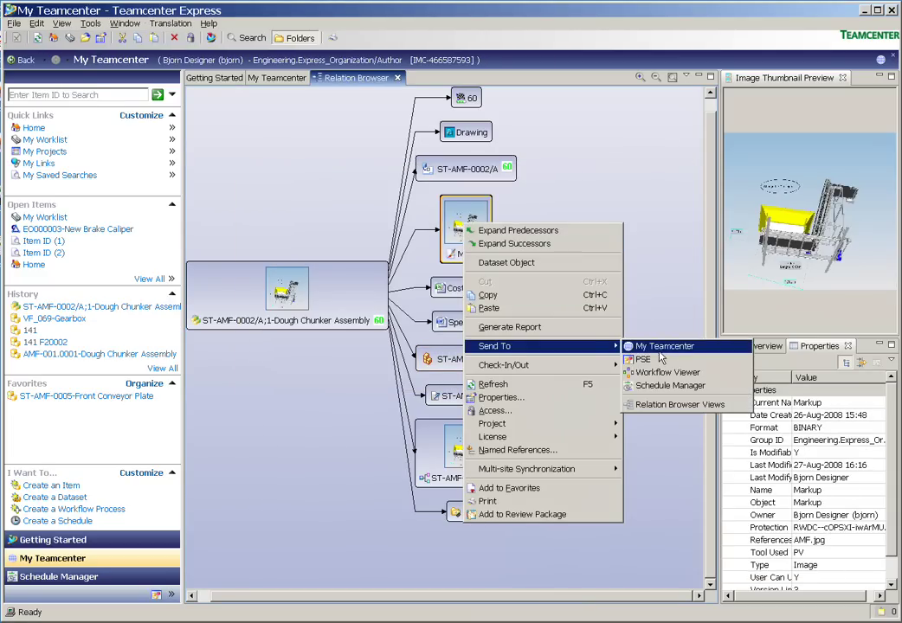
Step: Show the Markup dataset's AMF.jpg, widened and zoomed so the 'Change the Conveyor' note reads clearly
{"action": "left_click", "coordinate": [632, 346]}
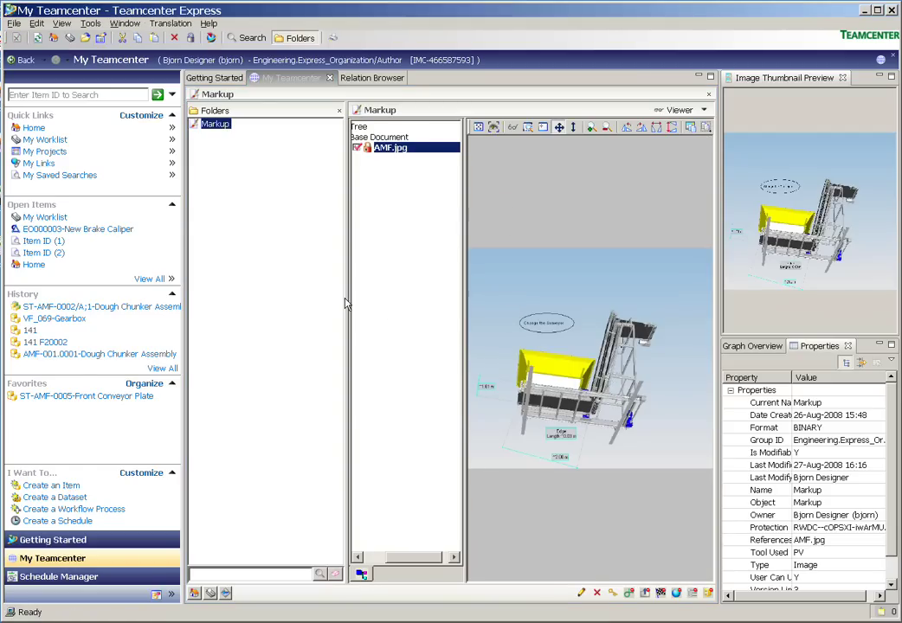
{"action": "left_click_drag", "start_coordinate": [346, 299], "coordinate": [293, 300]}
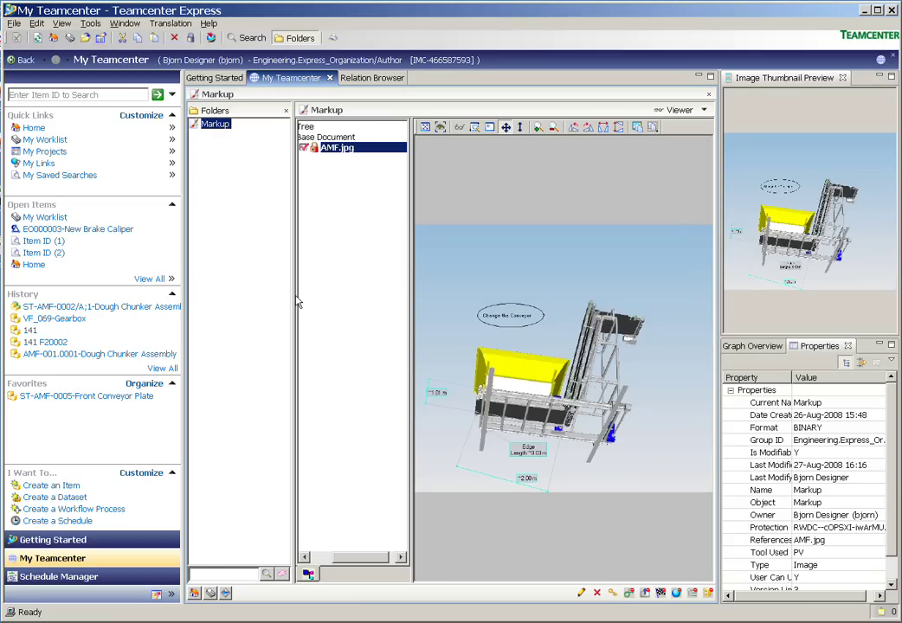
{"action": "left_click", "coordinate": [478, 128]}
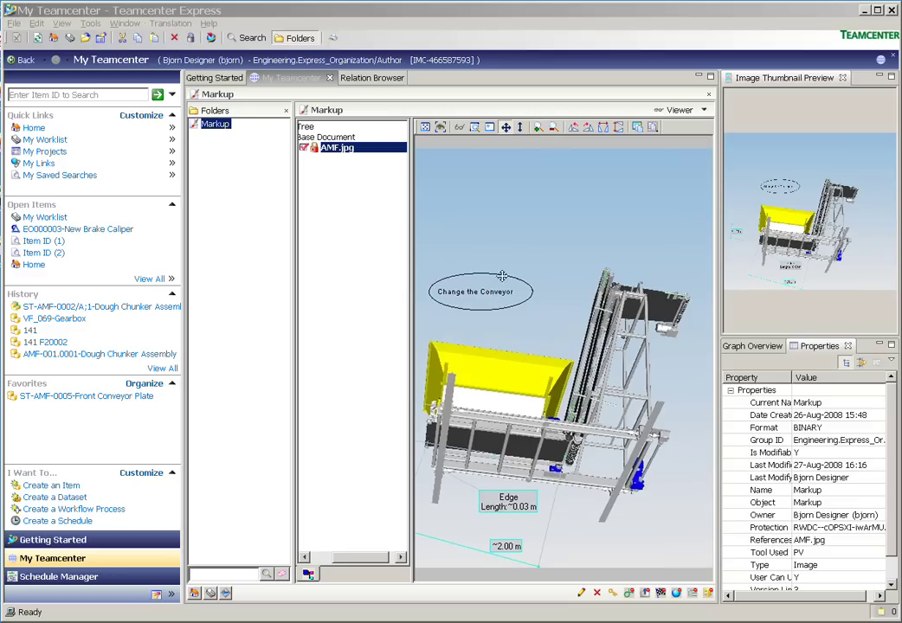
{"action": "left_click_drag", "start_coordinate": [502, 276], "coordinate": [532, 231]}
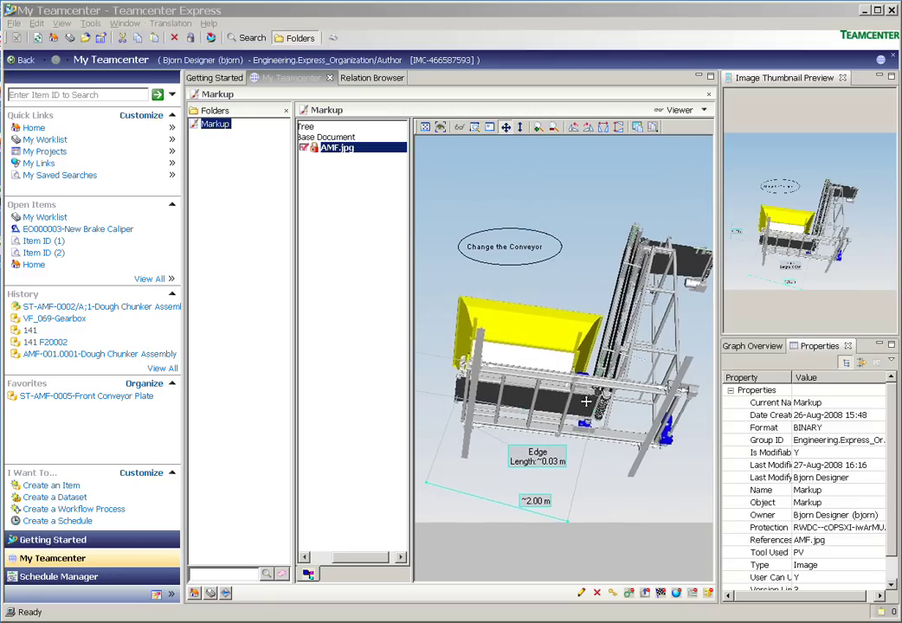
Step: Display the Specification dataset from the Home folder in the Viewer
{"action": "left_click", "coordinate": [33, 264]}
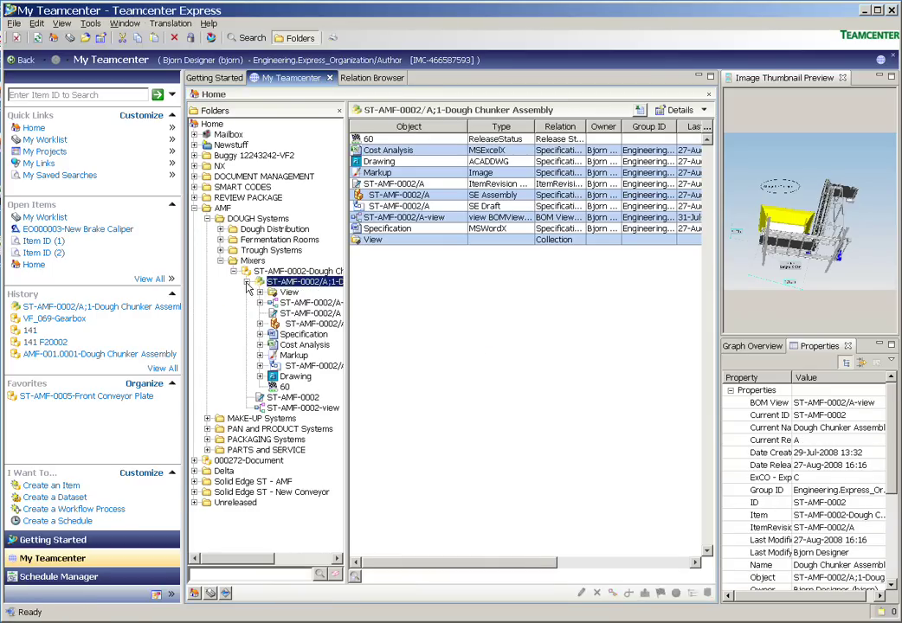
{"action": "left_click", "coordinate": [303, 334]}
{"action": "left_click", "coordinate": [874, 110]}
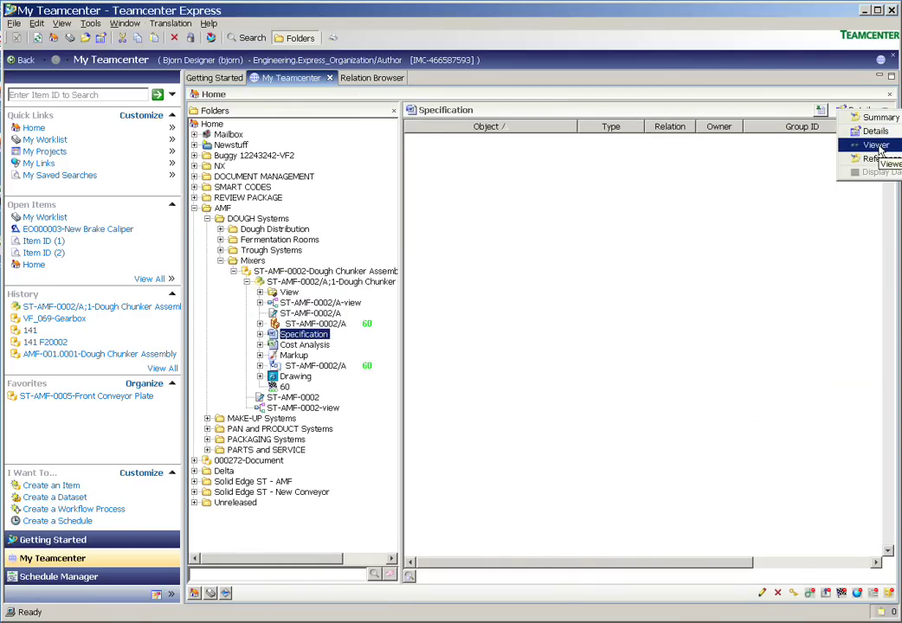
{"action": "left_click", "coordinate": [876, 146]}
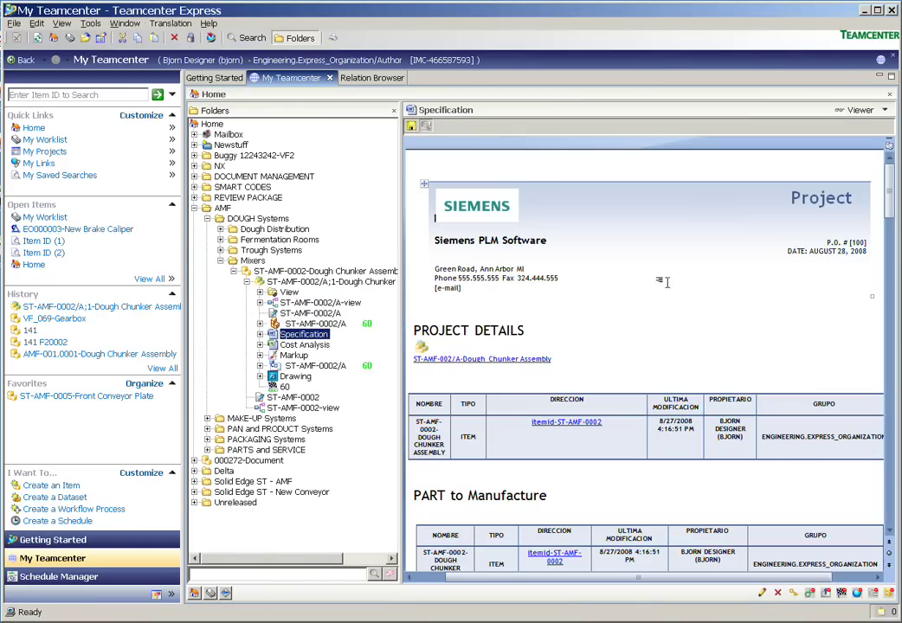
Step: Scroll the Specification document down past the stock list to VIEW 1 and VIEW 2
{"action": "left_click", "coordinate": [892, 190]}
{"action": "left_click_drag", "start_coordinate": [891, 191], "coordinate": [892, 203]}
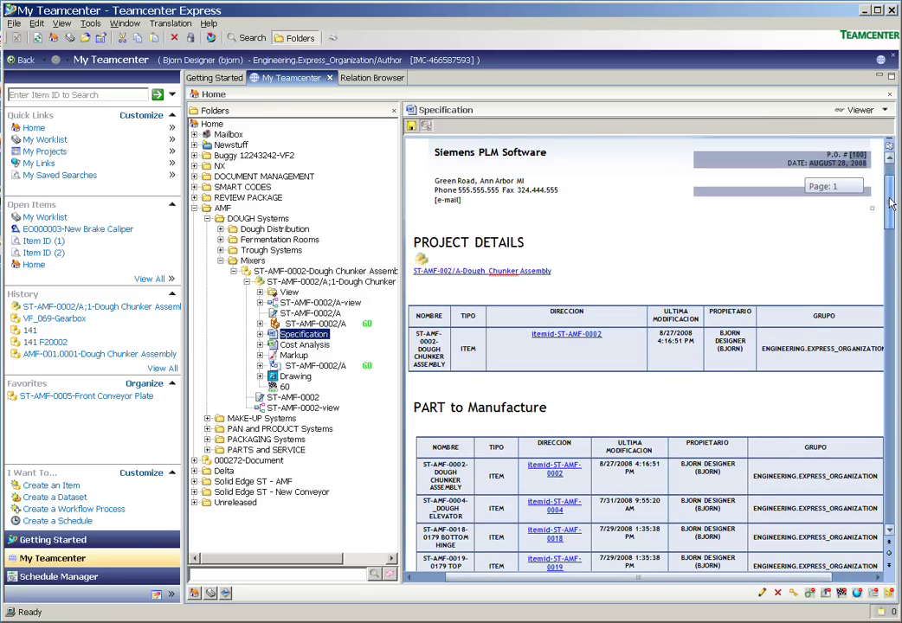
{"action": "left_click_drag", "start_coordinate": [891, 204], "coordinate": [893, 348]}
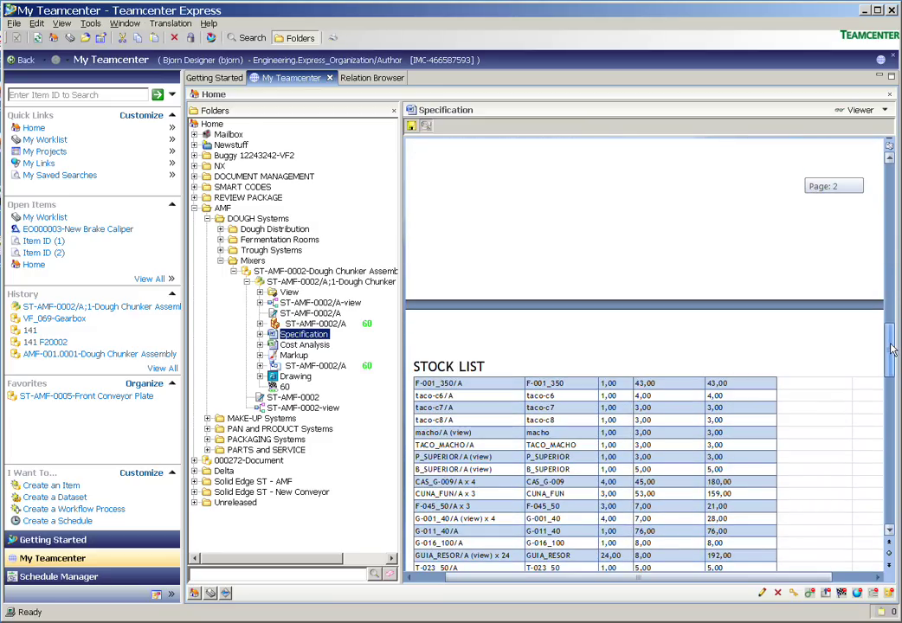
{"action": "left_click_drag", "start_coordinate": [893, 349], "coordinate": [894, 381]}
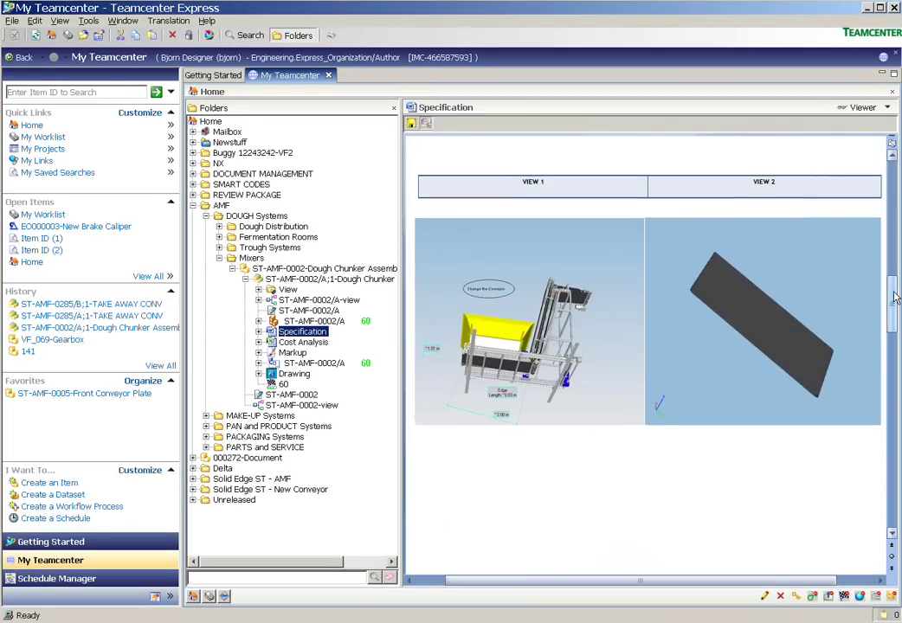
Step: Rotate the VIEW 2 plank and add a 3D distance measurement of about 1.51 m on its lower edge
{"action": "left_click", "coordinate": [703, 369]}
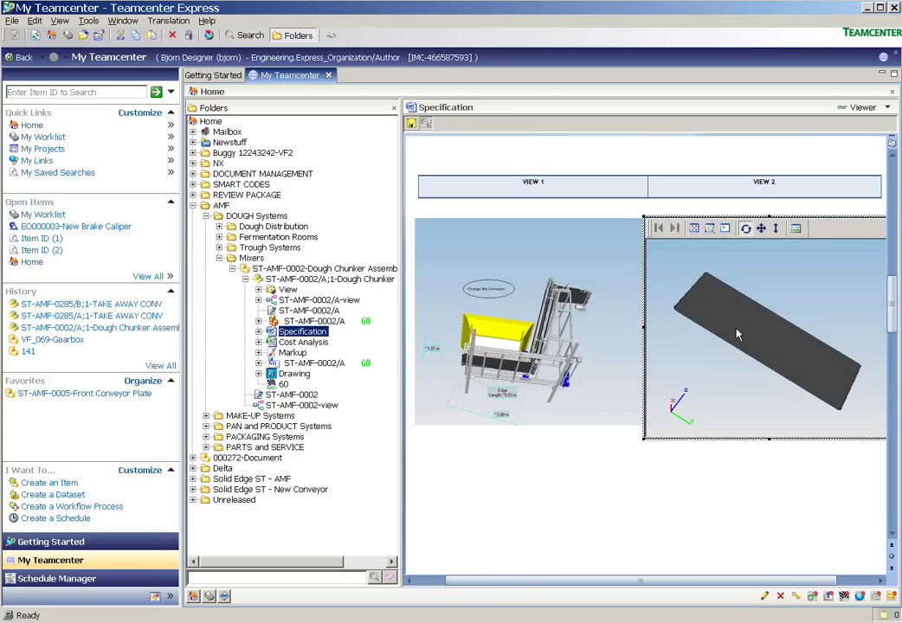
{"action": "left_click_drag", "start_coordinate": [740, 332], "coordinate": [761, 416]}
{"action": "left_click_drag", "start_coordinate": [805, 253], "coordinate": [822, 238]}
{"action": "right_click", "coordinate": [824, 236]}
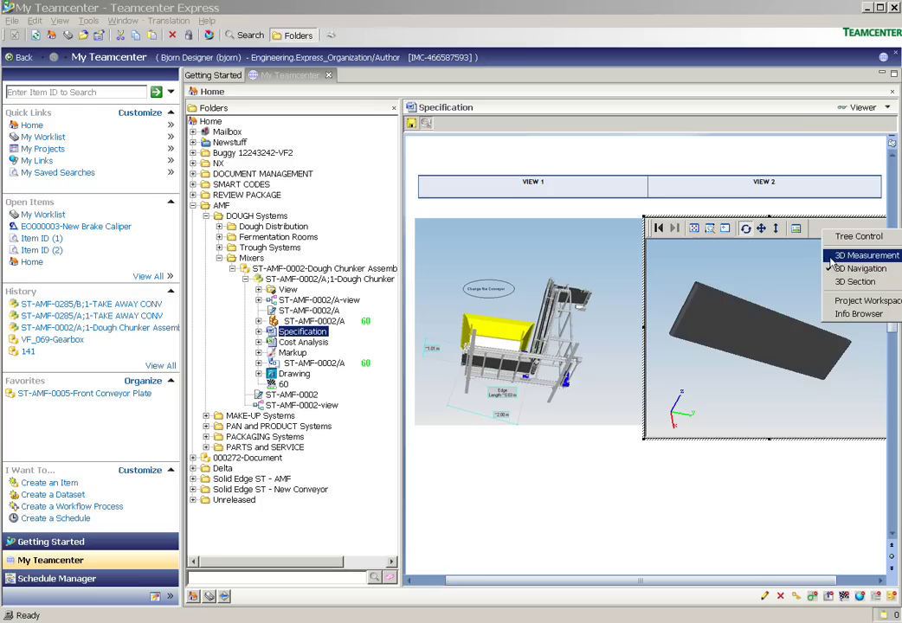
{"action": "left_click", "coordinate": [831, 257]}
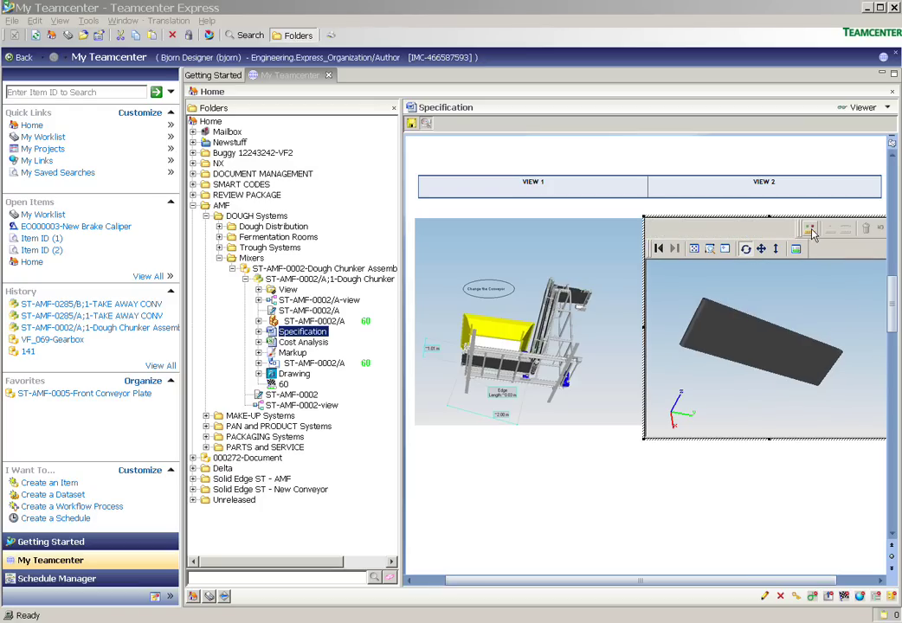
{"action": "left_click", "coordinate": [812, 230]}
{"action": "left_click", "coordinate": [827, 375]}
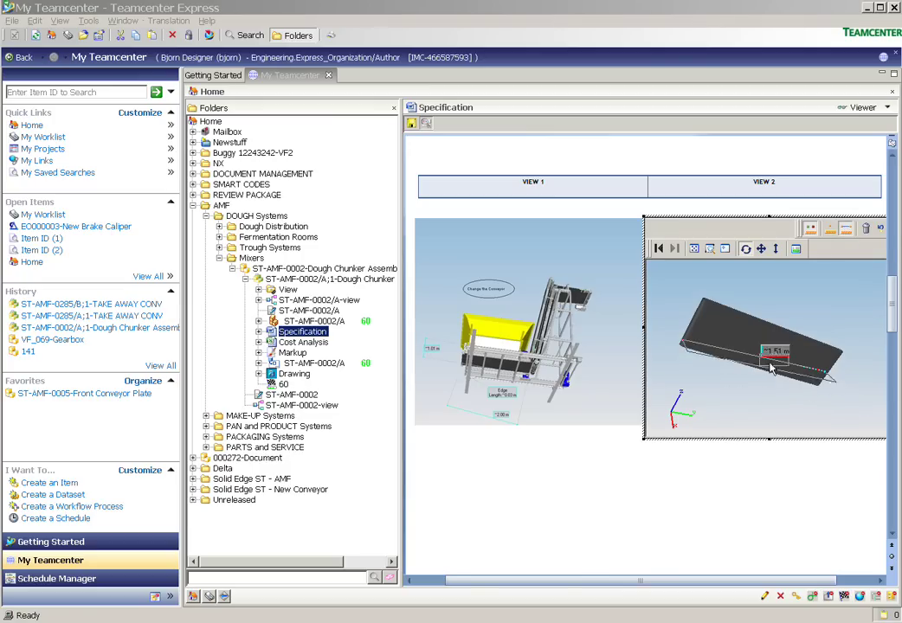
{"action": "left_click", "coordinate": [746, 391]}
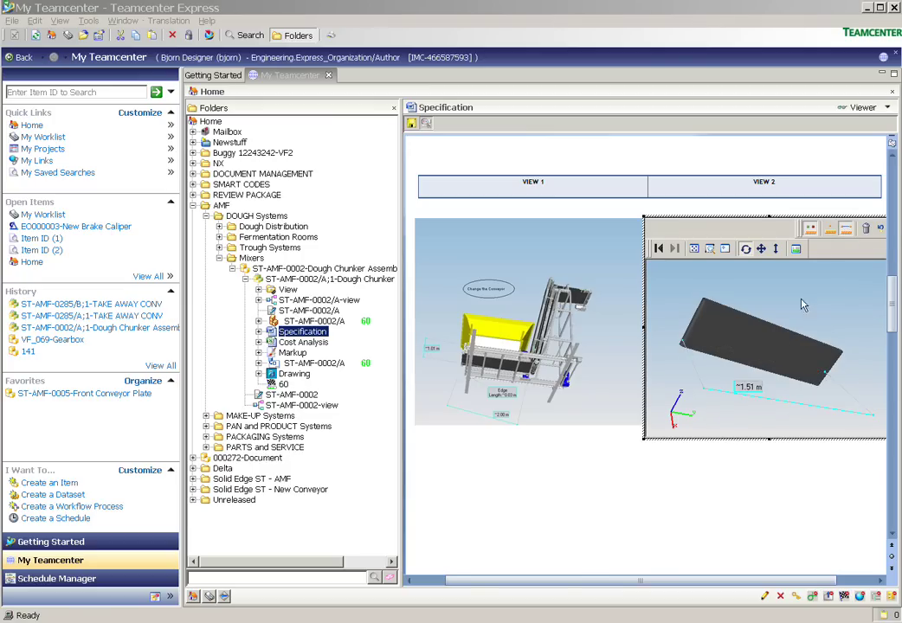
{"action": "left_click", "coordinate": [579, 453]}
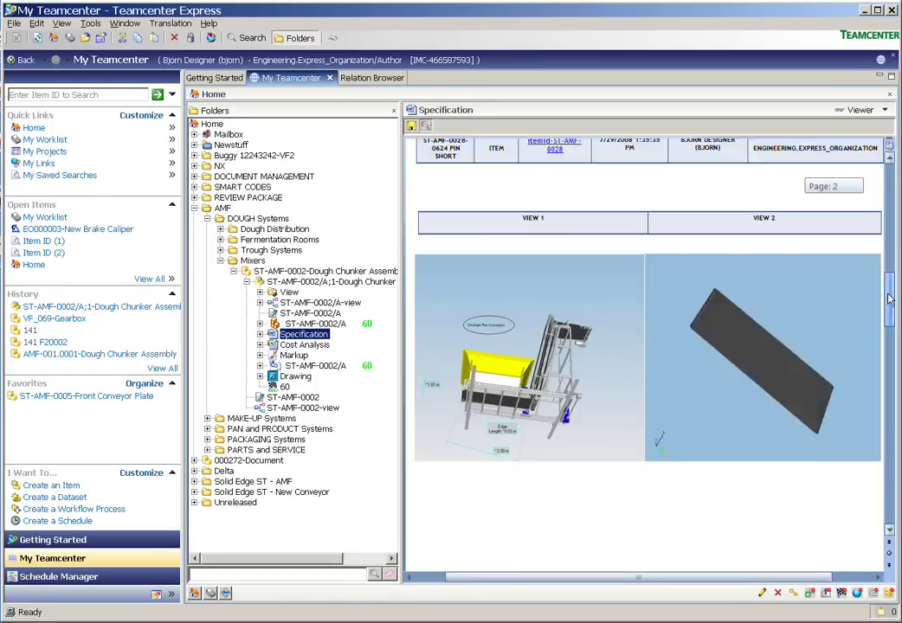
Step: Scroll through the Cost Analysis stock list, then load the assembly Drawing in the viewer
{"action": "left_click", "coordinate": [317, 344]}
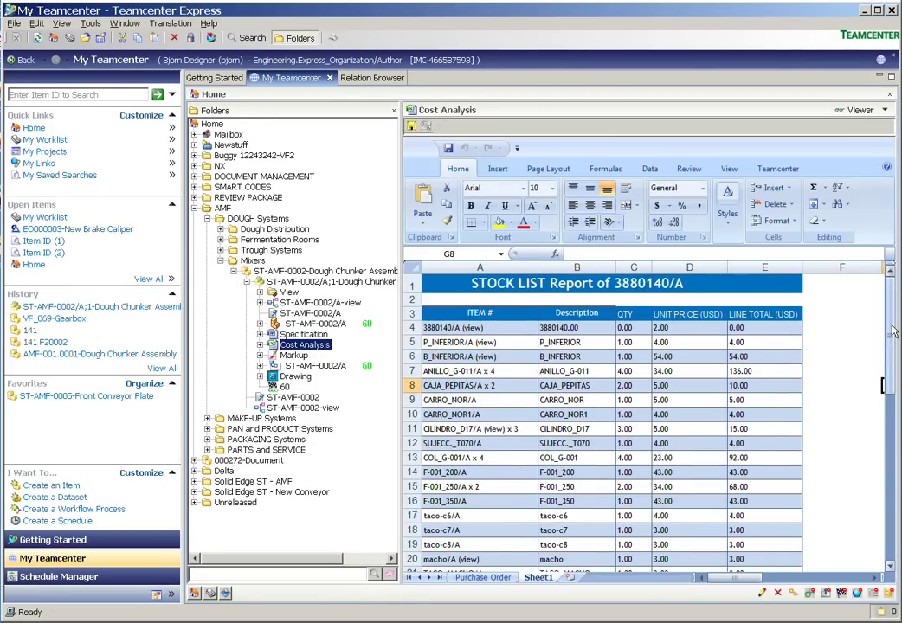
{"action": "left_click_drag", "start_coordinate": [892, 329], "coordinate": [891, 286]}
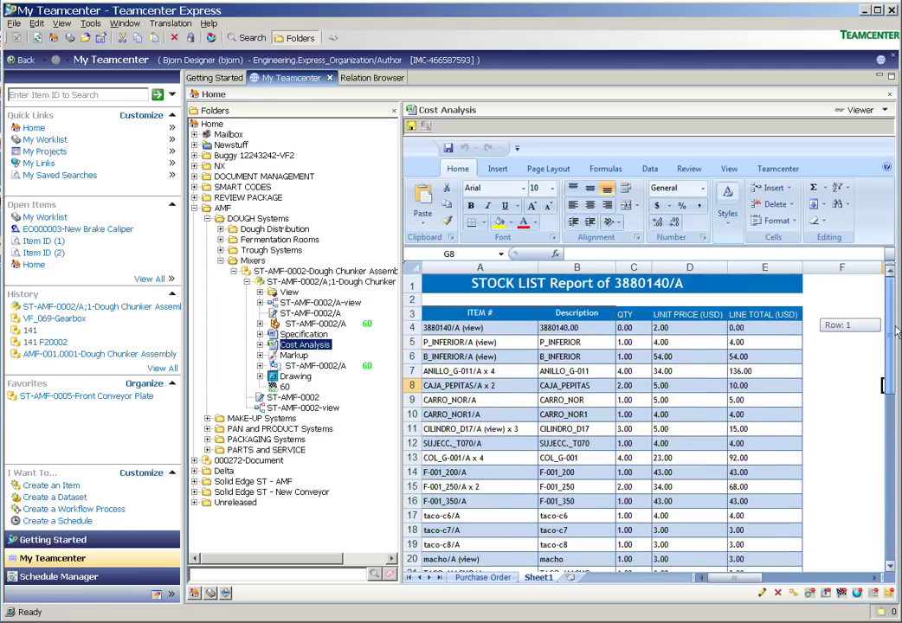
{"action": "left_click", "coordinate": [295, 376]}
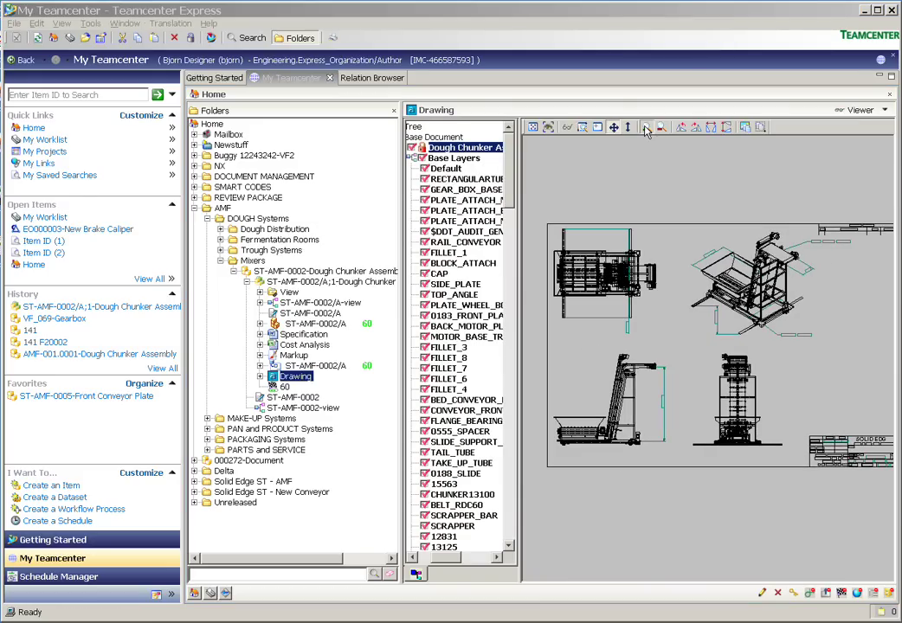
Step: Zoom into the side elevation, then open and pan the ST-AMF-0002/A (60) drawing
{"action": "left_click", "coordinate": [646, 128]}
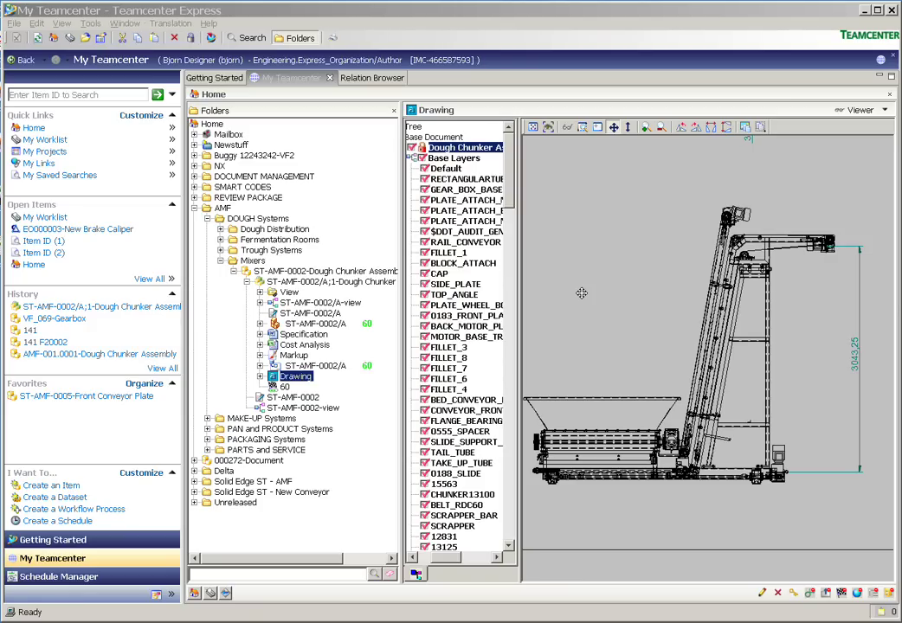
{"action": "left_click", "coordinate": [305, 366]}
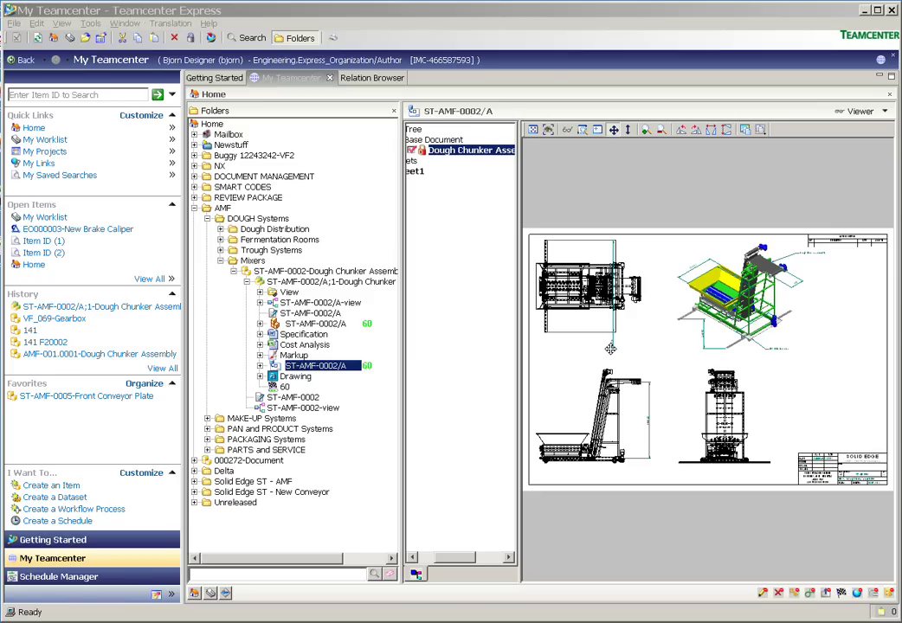
{"action": "left_click_drag", "start_coordinate": [610, 348], "coordinate": [630, 315]}
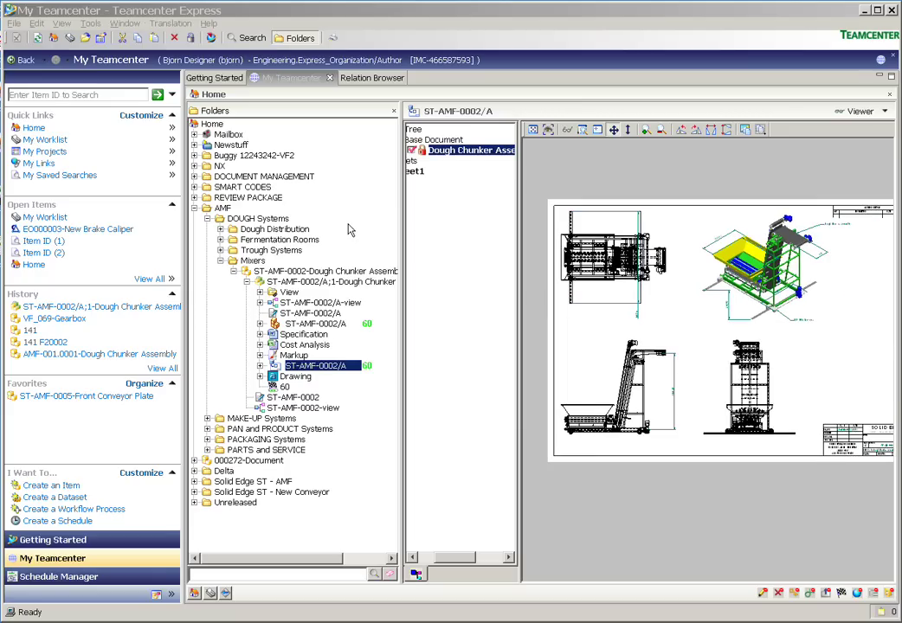
Step: Bring up the Search panel showing the Find Item(s) by ID query
{"action": "left_click", "coordinate": [252, 38]}
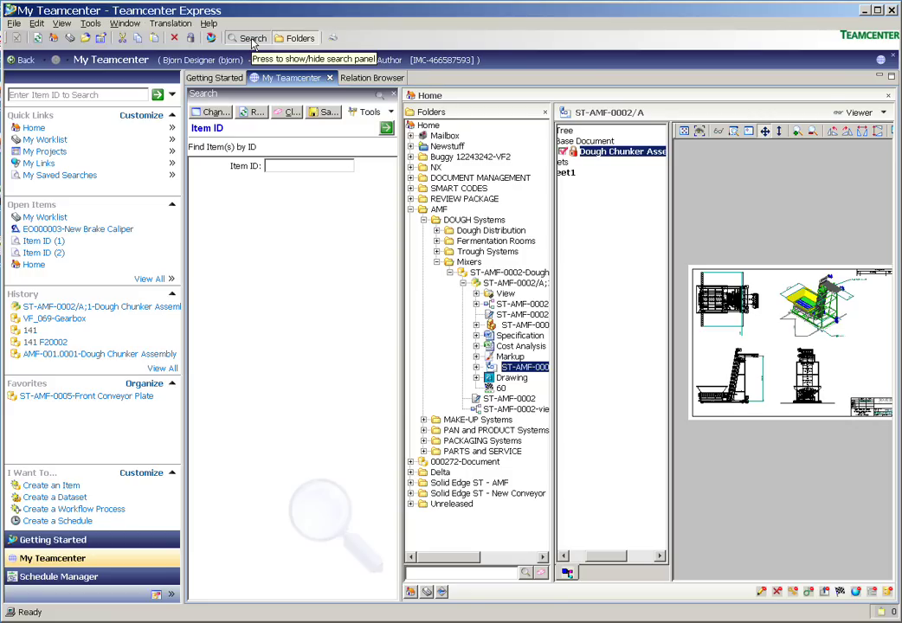
Step: Switch the search type to the system-defined Item search
{"action": "left_click", "coordinate": [214, 113]}
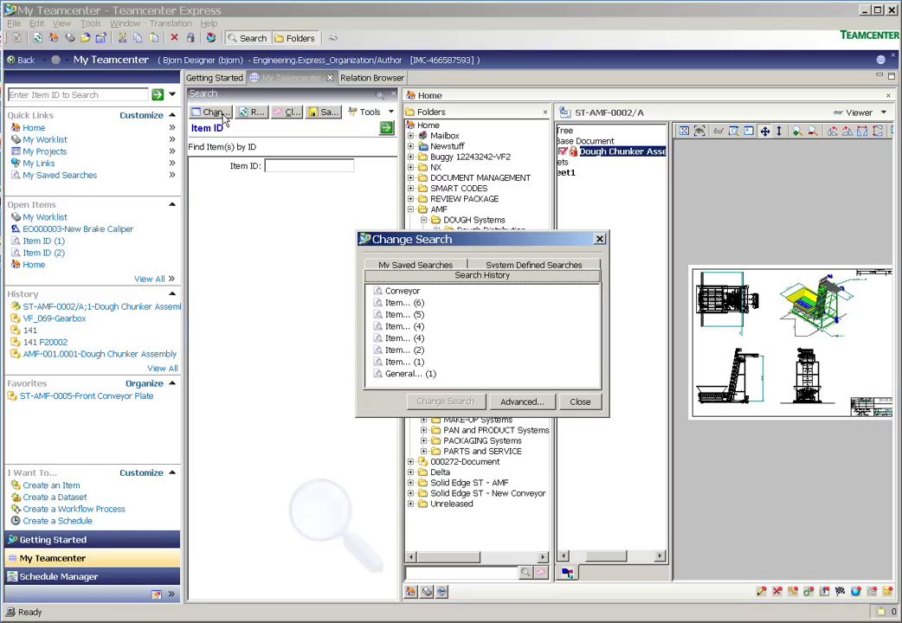
{"action": "left_click", "coordinate": [514, 266]}
{"action": "scroll", "coordinate": [595, 310], "scroll_direction": "down", "scroll_amount": 1}
{"action": "left_click_drag", "start_coordinate": [595, 310], "coordinate": [594, 344]}
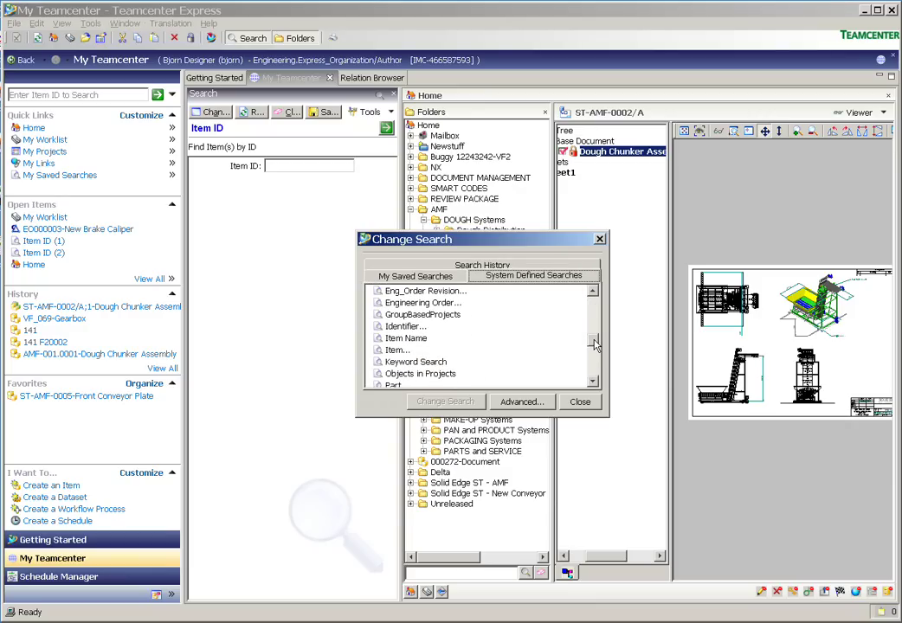
{"action": "double_click", "coordinate": [398, 349]}
Step: Show all Item fields and run a Name *Con* search, returning 28 objects
{"action": "left_click", "coordinate": [217, 248]}
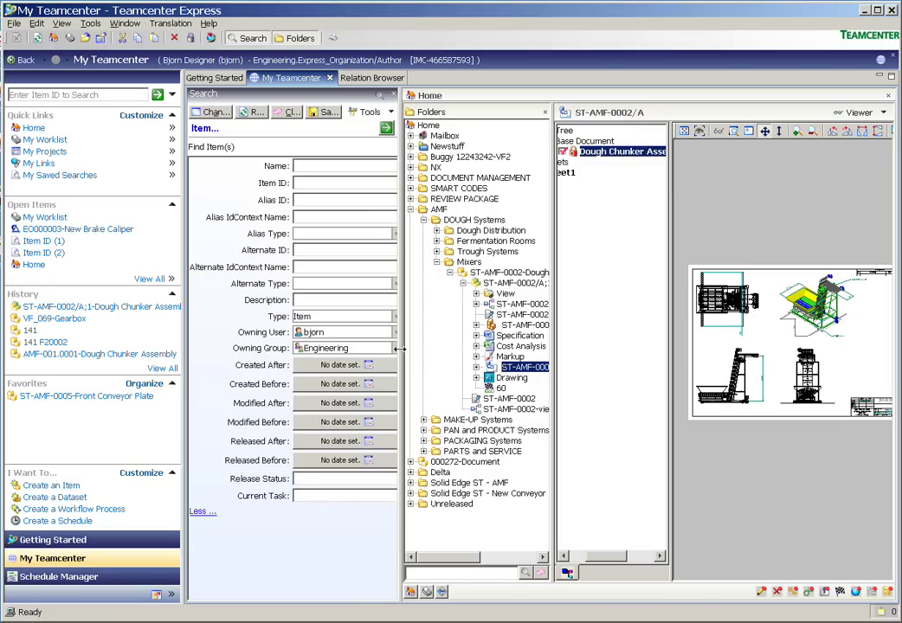
{"action": "left_click_drag", "start_coordinate": [404, 360], "coordinate": [432, 364]}
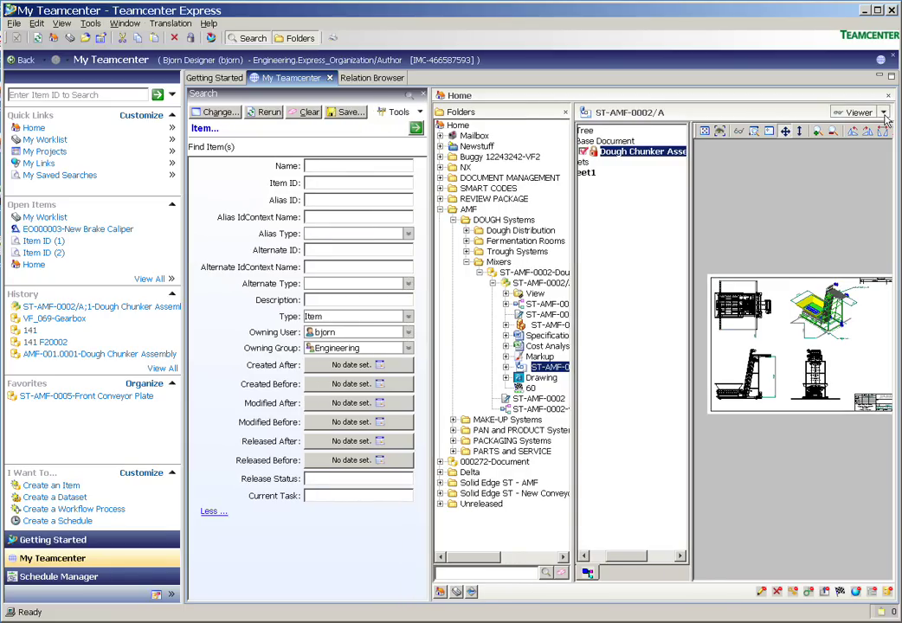
{"action": "left_click", "coordinate": [324, 165]}
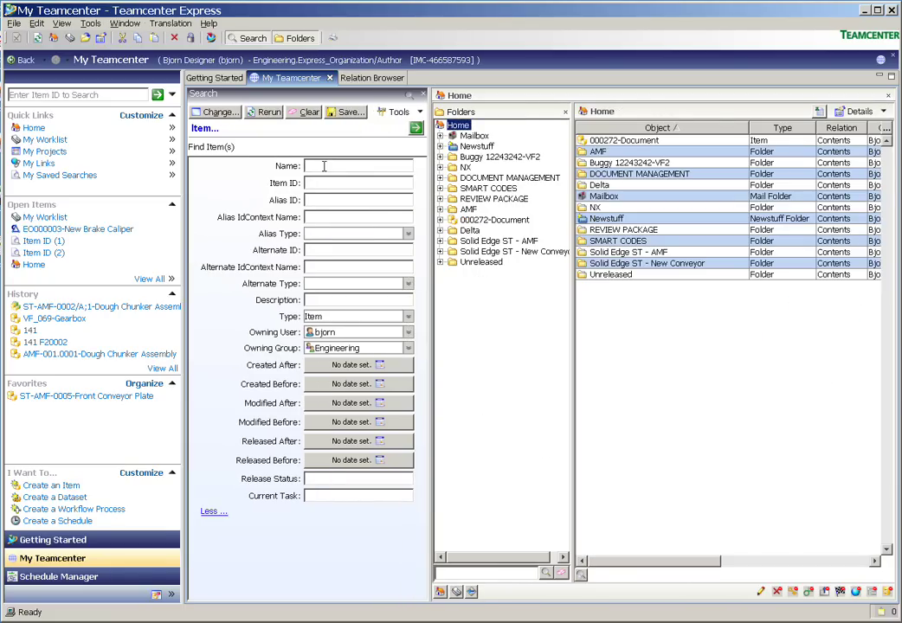
{"action": "type", "text": "*Cor"}
{"action": "type", "text": "*"}
{"action": "left_click", "coordinate": [415, 128]}
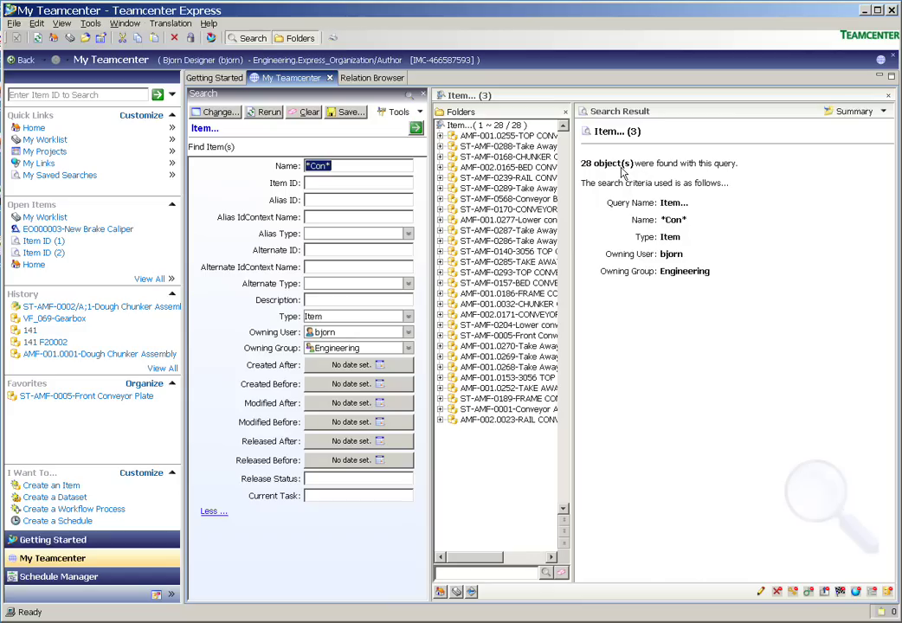
Step: Make the *Con* search case-sensitive, sorted by Date Created descending, and rerun it to list 12 objects
{"action": "left_click", "coordinate": [398, 111]}
{"action": "left_click", "coordinate": [405, 161]}
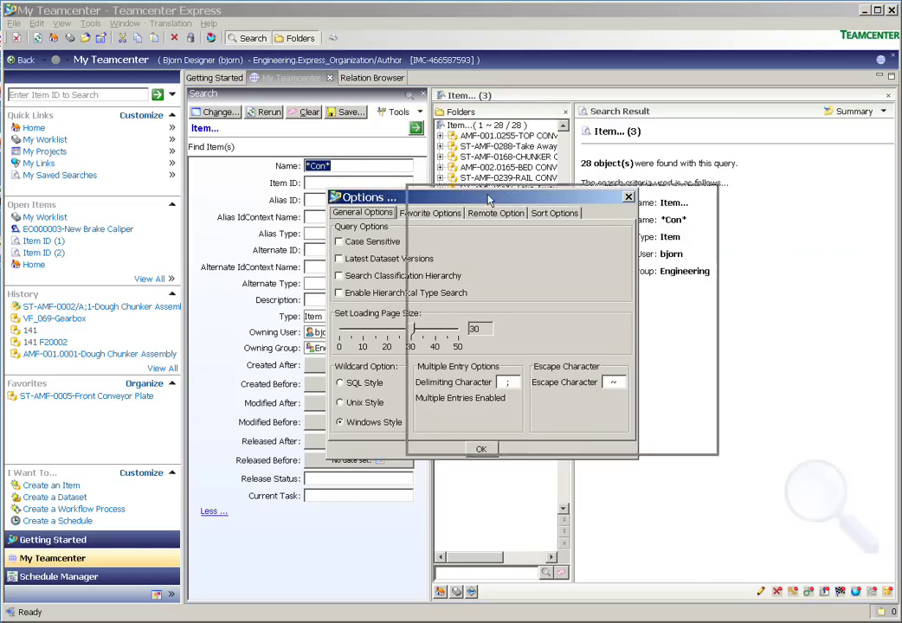
{"action": "left_click", "coordinate": [440, 236]}
{"action": "left_click", "coordinate": [653, 207]}
{"action": "left_click", "coordinate": [597, 234]}
{"action": "left_click", "coordinate": [609, 265]}
{"action": "left_click", "coordinate": [580, 443]}
{"action": "left_click", "coordinate": [416, 130]}
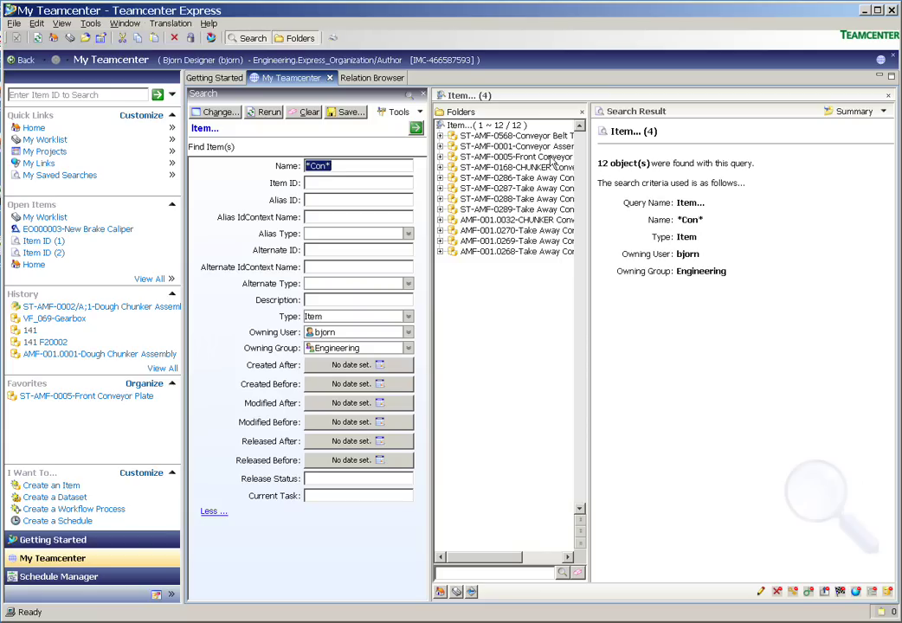
Step: Preview the ST-AMF-0568/A Conveyor Belt TN60 part in the 3D viewer, orbited to a diagonal view
{"action": "left_click", "coordinate": [440, 136]}
{"action": "left_click", "coordinate": [453, 146]}
{"action": "left_click", "coordinate": [517, 168]}
{"action": "left_click", "coordinate": [865, 111]}
{"action": "left_click", "coordinate": [863, 147]}
{"action": "left_click_drag", "start_coordinate": [700, 407], "coordinate": [718, 409]}
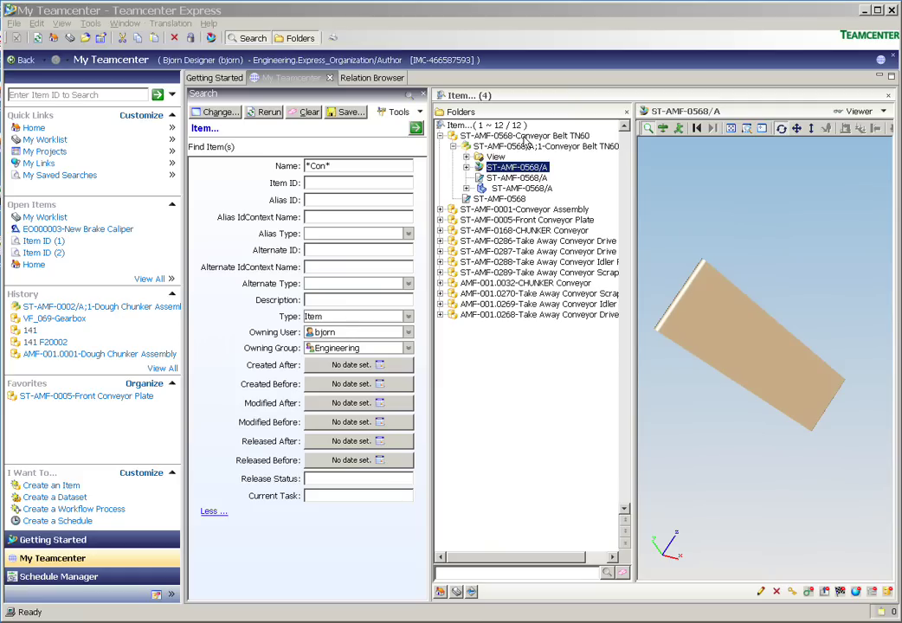
Step: Add the ST-AMF-0568-Conveyor Belt TN60 item to the Favorites folder
{"action": "left_click", "coordinate": [524, 138]}
{"action": "right_click", "coordinate": [525, 139]}
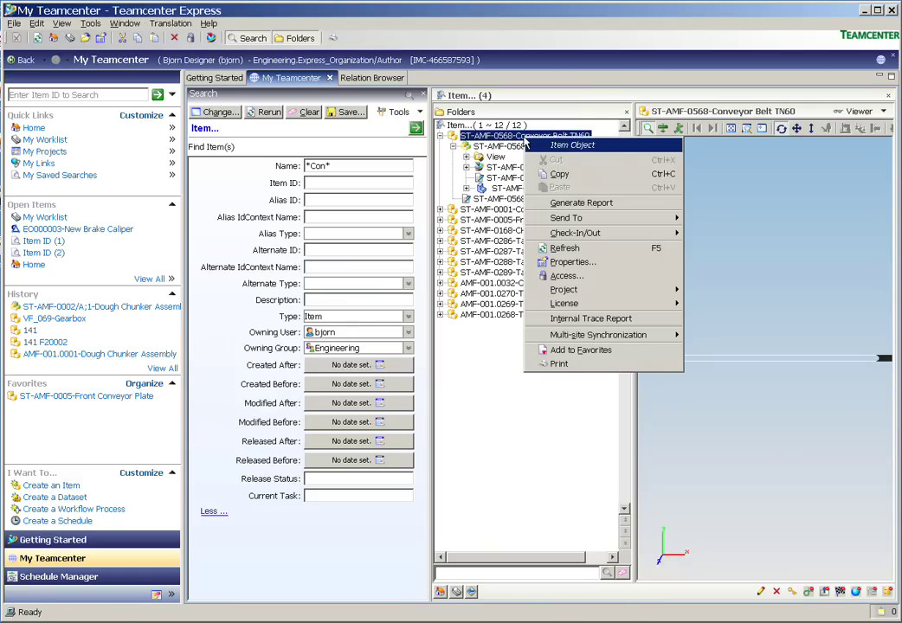
{"action": "left_click", "coordinate": [600, 351]}
{"action": "left_click", "coordinate": [407, 374]}
{"action": "left_click", "coordinate": [506, 432]}
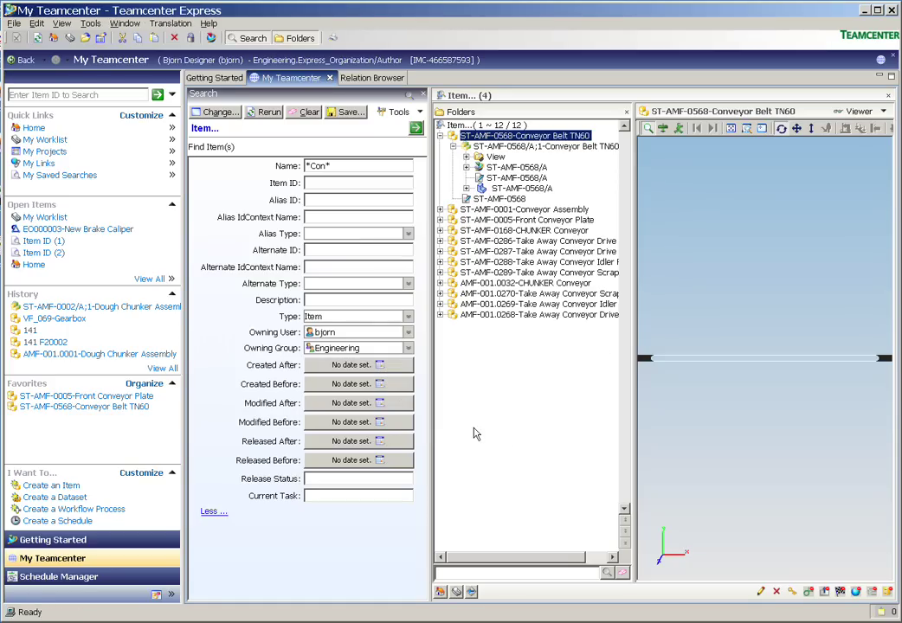
Step: Save the *Con* Item query as 'Conveyor Search' and check it under My Saved Searches
{"action": "left_click", "coordinate": [349, 114]}
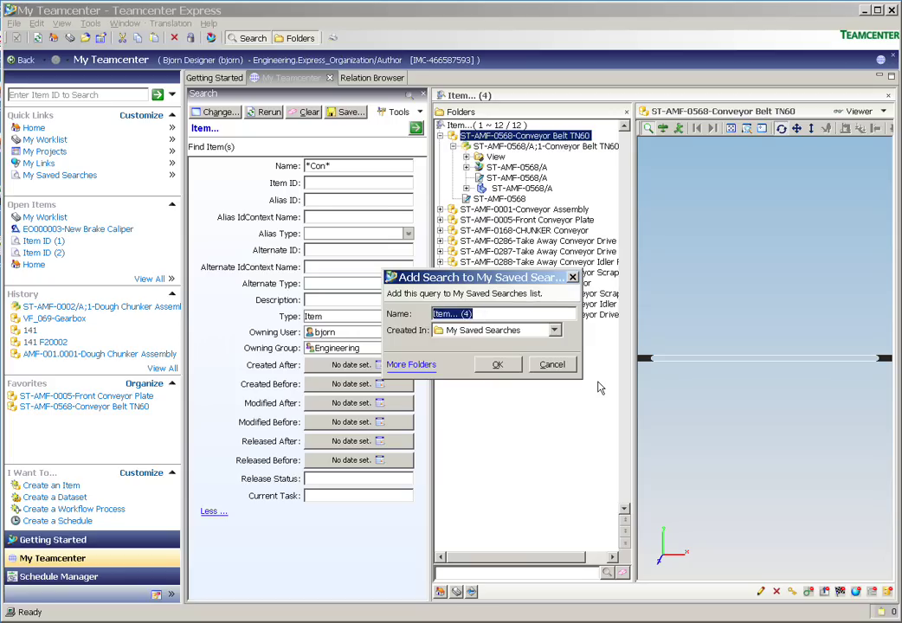
{"action": "type", "text": "New "}
{"action": "type", "text": "Conve"}
{"action": "key", "text": "BackSpace"}
{"action": "key", "text": "BackSpace"}
{"action": "key", "text": "BackSpace"}
{"action": "key", "text": "BackSpace"}
{"action": "key", "text": "BackSpace"}
{"action": "key", "text": "BackSpace"}
{"action": "key", "text": "BackSpace"}
{"action": "key", "text": "BackSpace"}
{"action": "key", "text": "BackSpace"}
{"action": "type", "text": "Conveyor Search"}
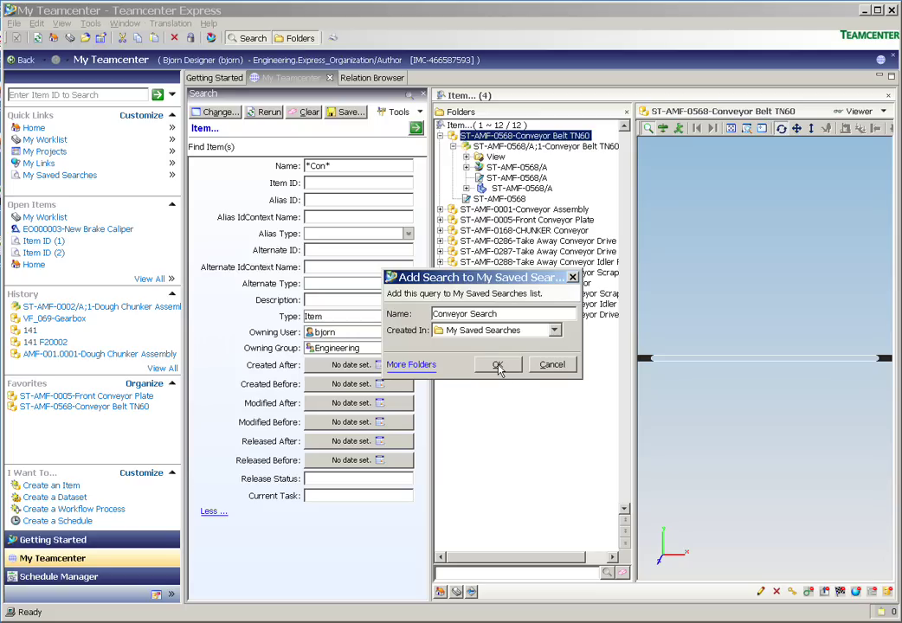
{"action": "left_click", "coordinate": [497, 365]}
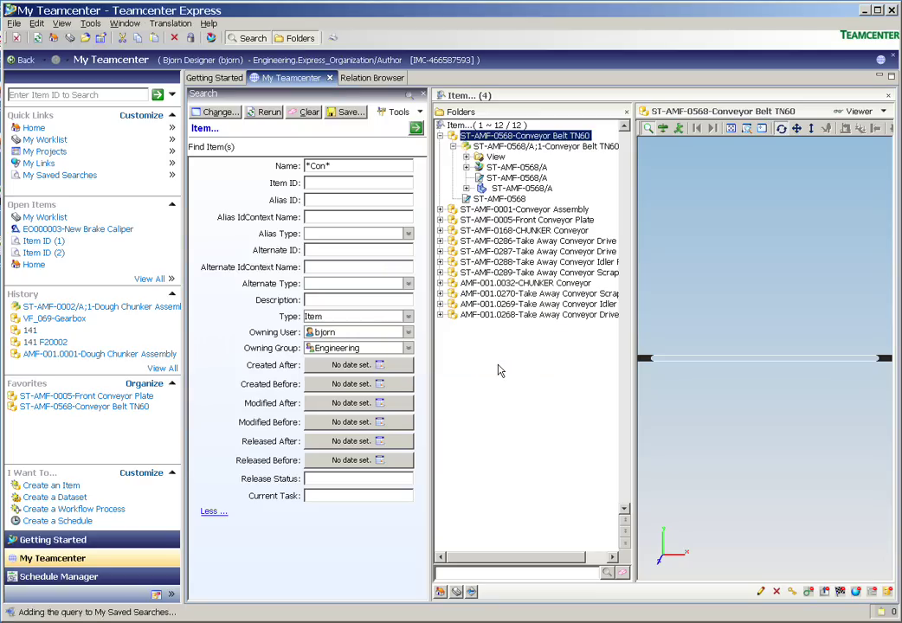
{"action": "left_click", "coordinate": [171, 176]}
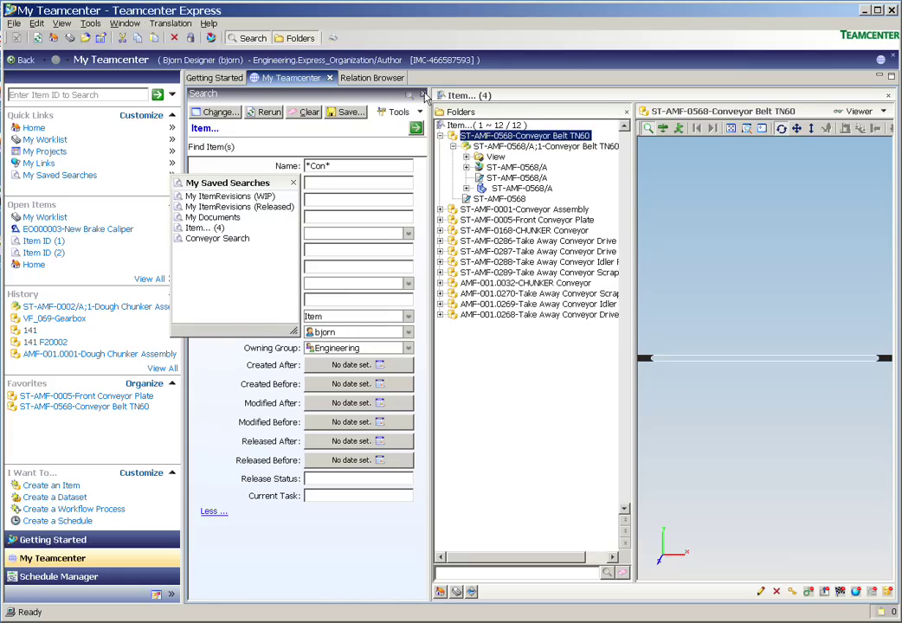
Step: From Home > AMF > DOUGH Systems > Mixers, open the ST-AMF-0002/A dataset read-only
{"action": "left_click", "coordinate": [33, 264]}
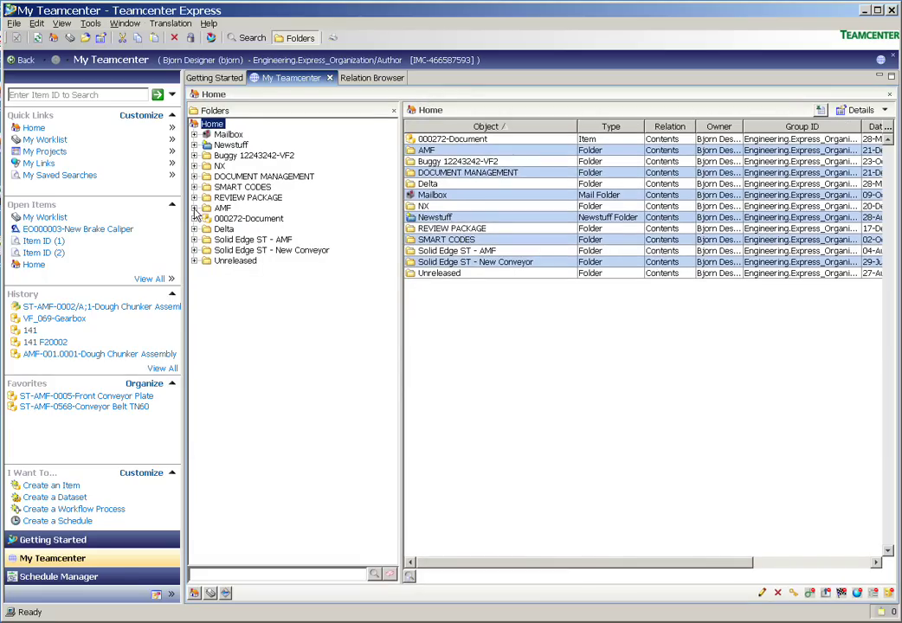
{"action": "left_click", "coordinate": [195, 209]}
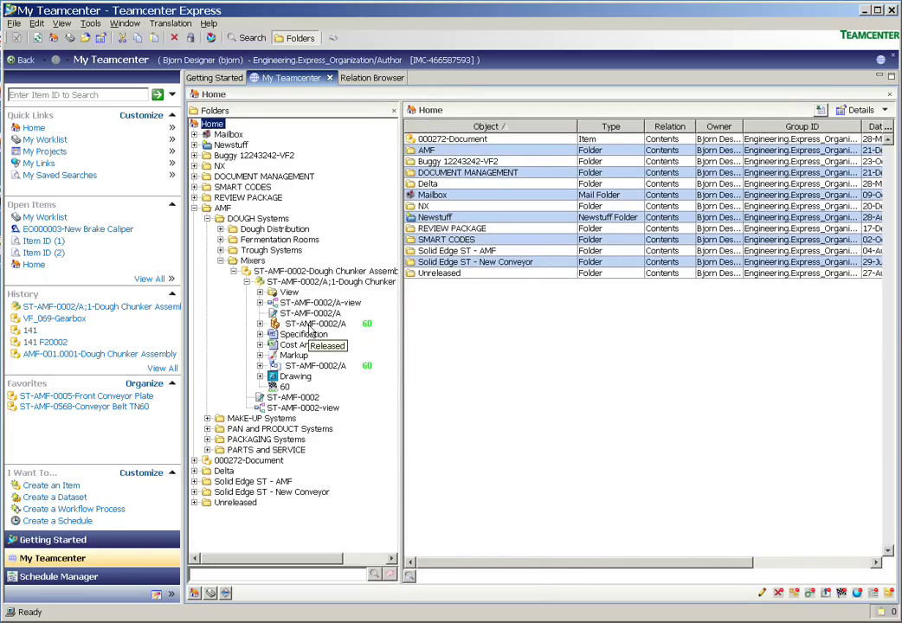
{"action": "double_click", "coordinate": [311, 325]}
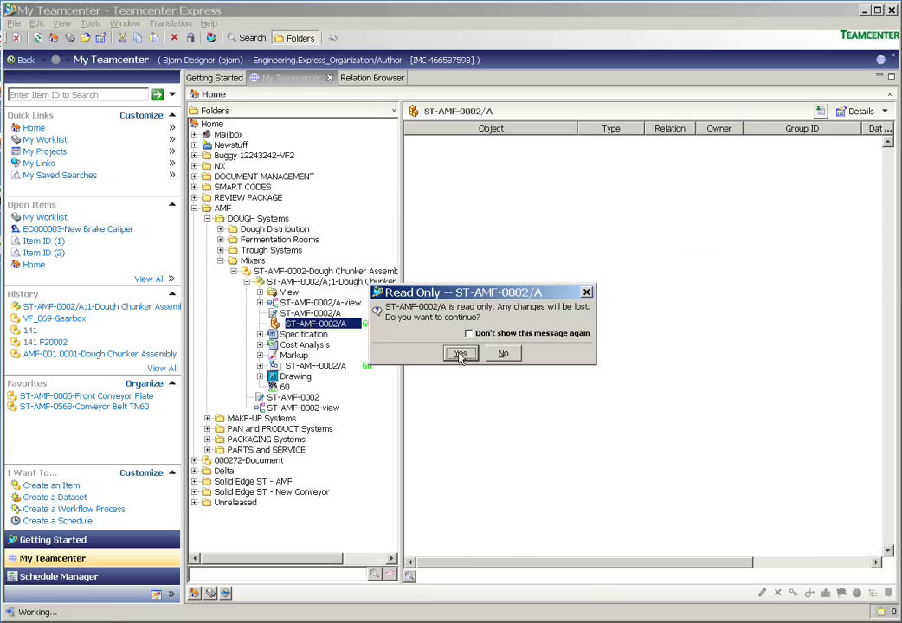
{"action": "left_click", "coordinate": [458, 351]}
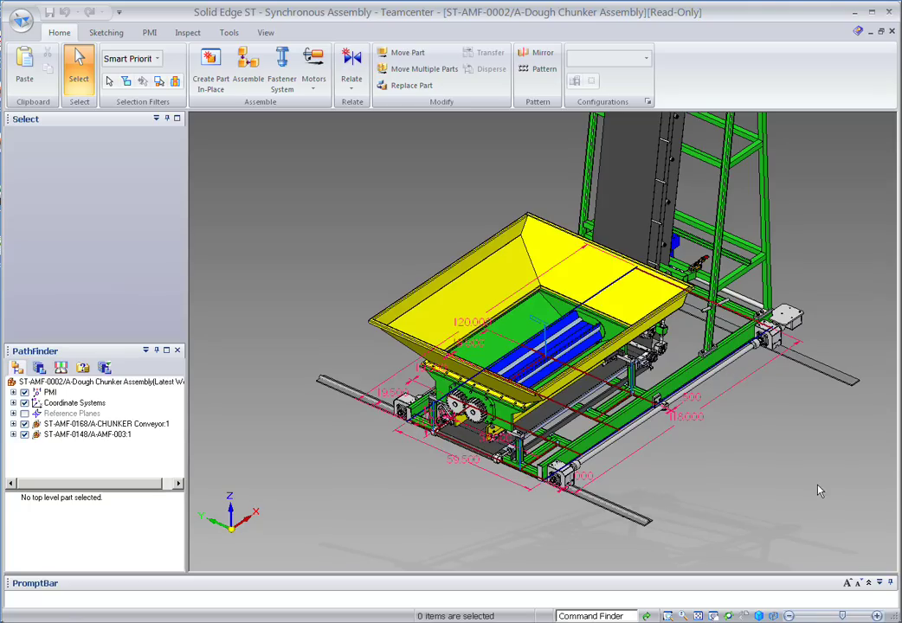
Step: Open the TAKE AWAY CONV subassembly via QuickPick and bring up the belt part's actions
{"action": "scroll", "coordinate": [779, 501], "scroll_direction": "down", "scroll_amount": 3}
{"action": "right_click", "coordinate": [561, 448]}
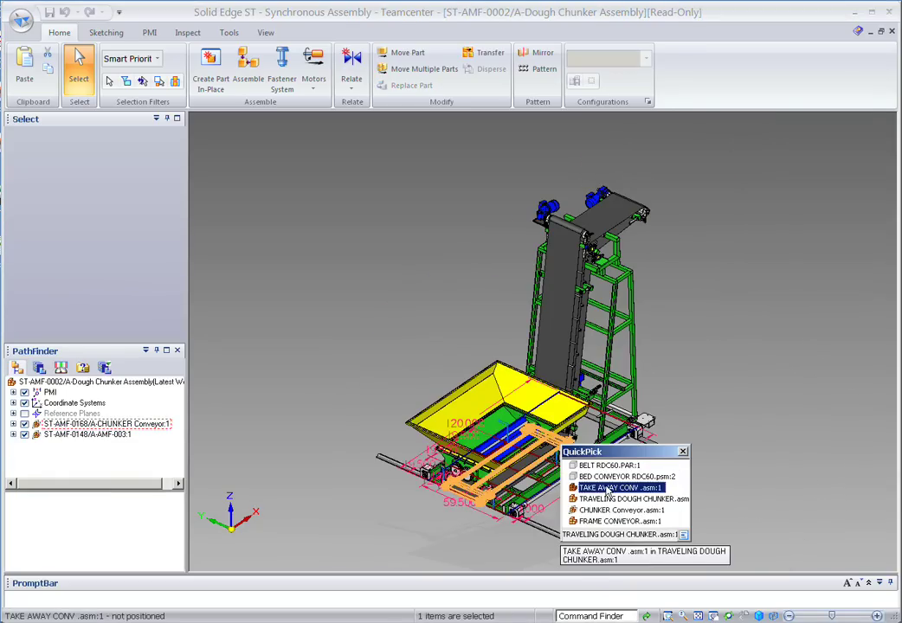
{"action": "left_click", "coordinate": [609, 489]}
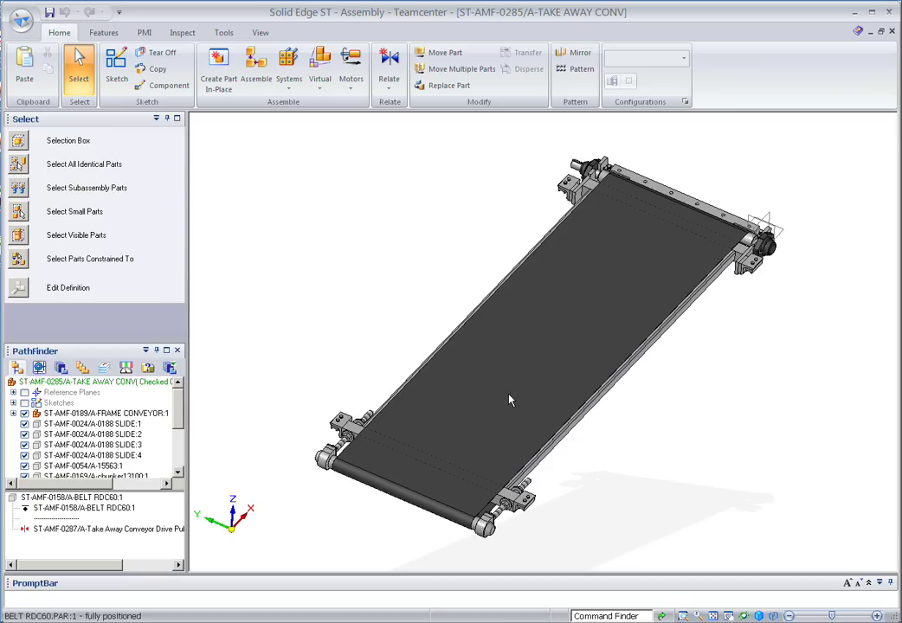
{"action": "left_click", "coordinate": [510, 400]}
{"action": "right_click", "coordinate": [517, 395]}
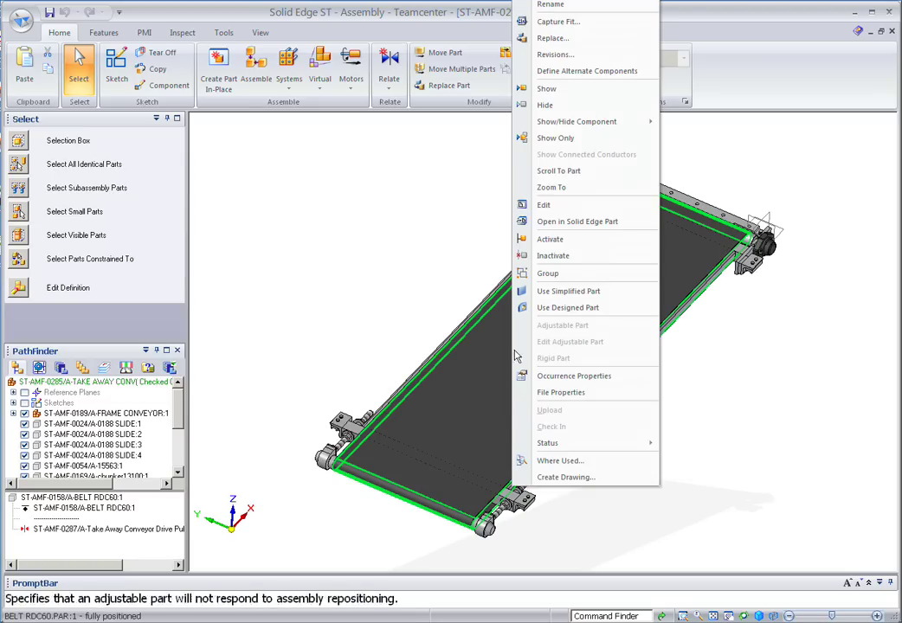
Step: Replace BELT RDC60 with ST-AMF-0568 from Newstuff, setting the revision rule, then orbit to inspect
{"action": "left_click", "coordinate": [554, 38]}
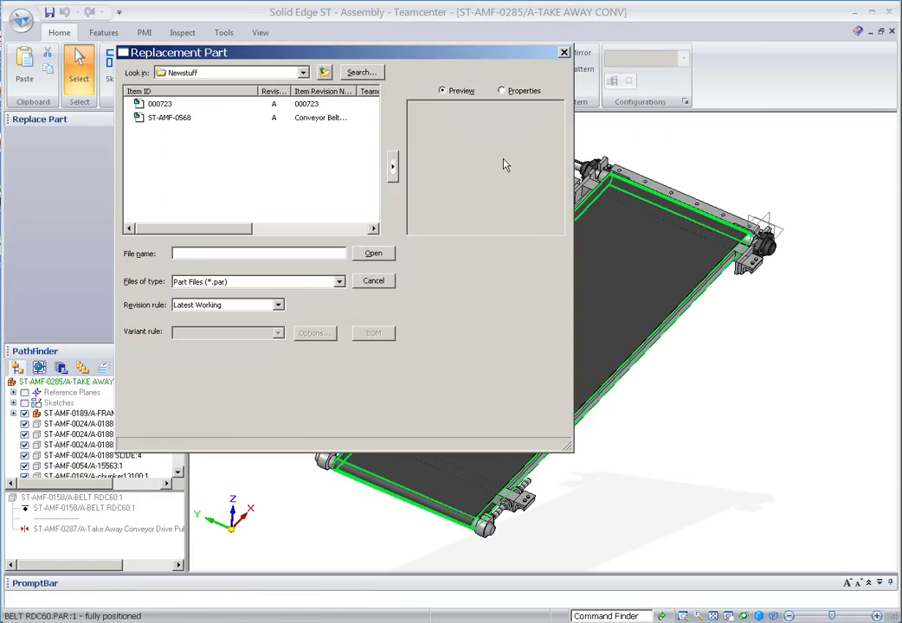
{"action": "left_click", "coordinate": [169, 117]}
{"action": "left_click", "coordinate": [259, 305]}
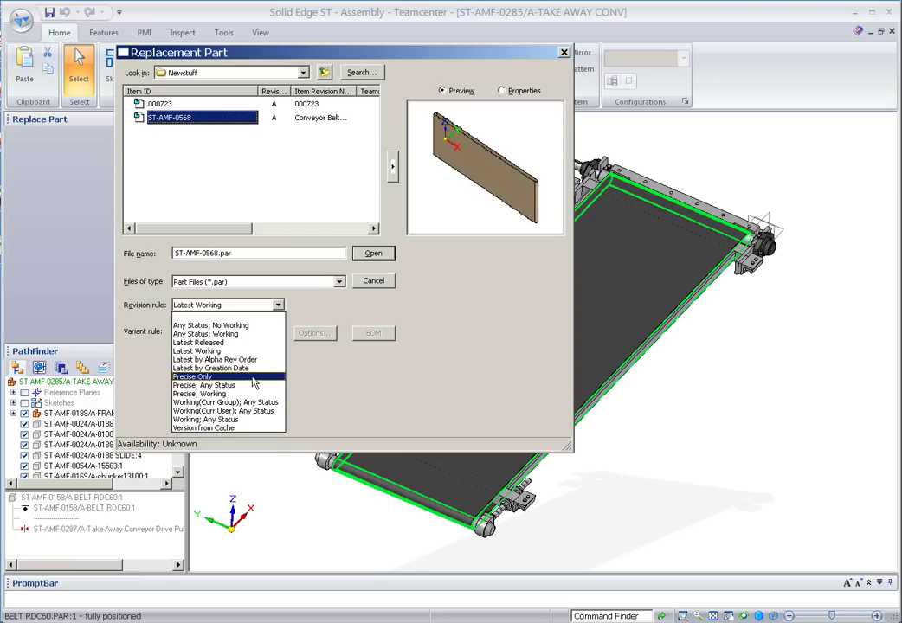
{"action": "left_click", "coordinate": [253, 382]}
{"action": "left_click", "coordinate": [373, 253]}
{"action": "middle_click_drag", "start_coordinate": [543, 342], "coordinate": [519, 329]}
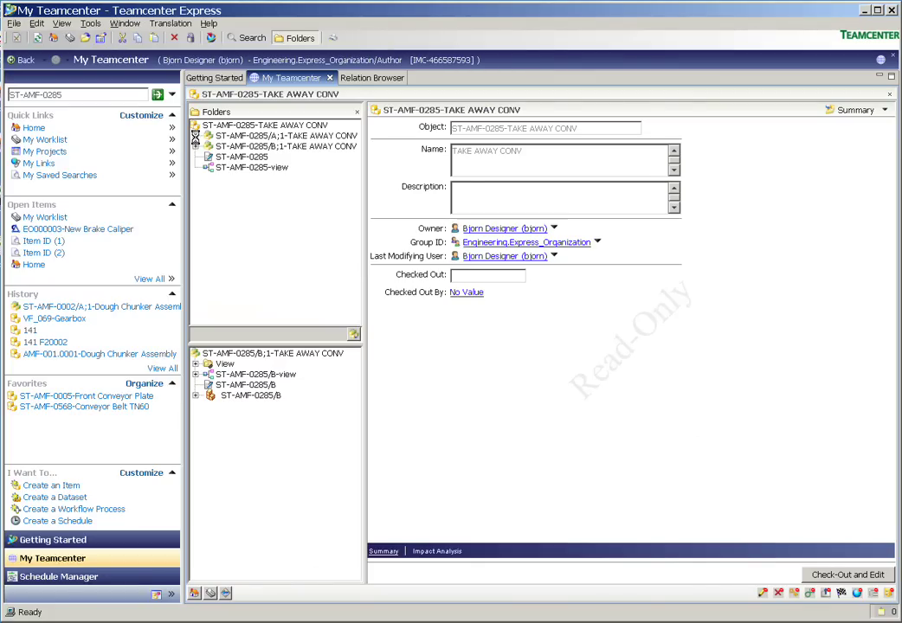
Step: Expand both TAKE AWAY CONV revisions and send revision A to the structure editor
{"action": "left_click", "coordinate": [196, 136]}
{"action": "left_click", "coordinate": [195, 188]}
{"action": "right_click", "coordinate": [242, 137]}
{"action": "mouse_move", "coordinate": [286, 216]}
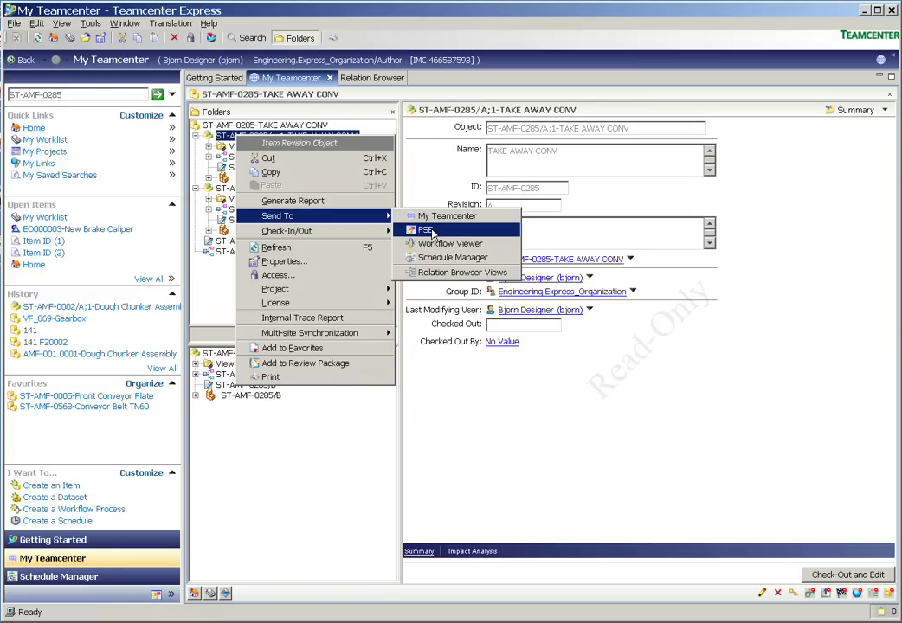
{"action": "left_click", "coordinate": [429, 230]}
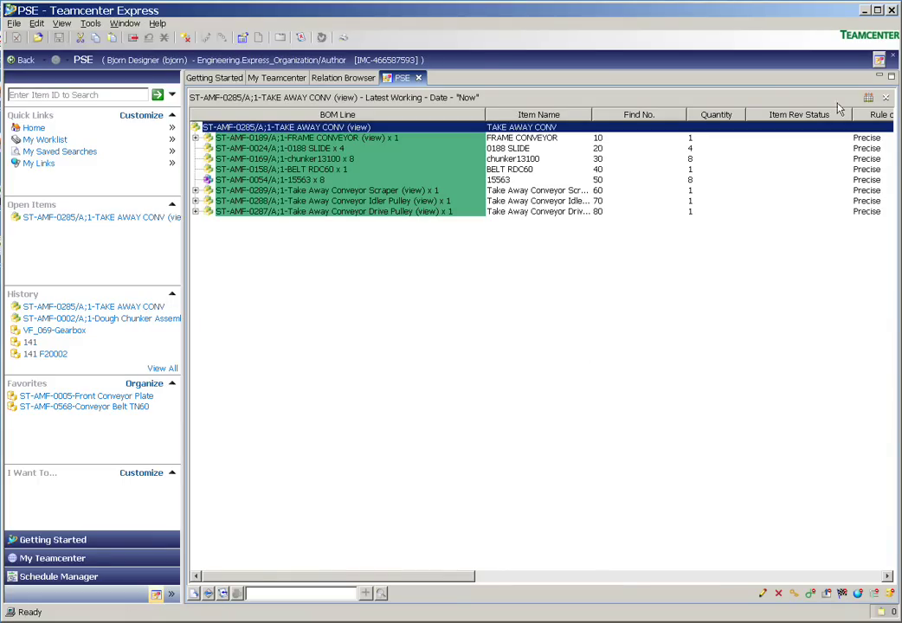
Step: Split the structure editor and load revision B into the second pane
{"action": "left_click", "coordinate": [703, 83]}
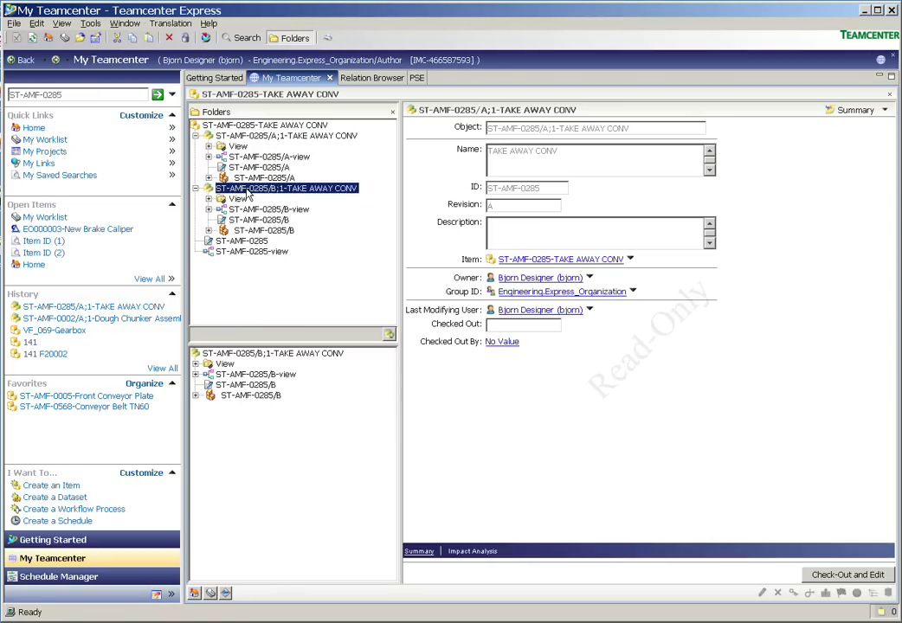
{"action": "right_click", "coordinate": [248, 189]}
{"action": "mouse_move", "coordinate": [338, 270]}
{"action": "left_click", "coordinate": [437, 283]}
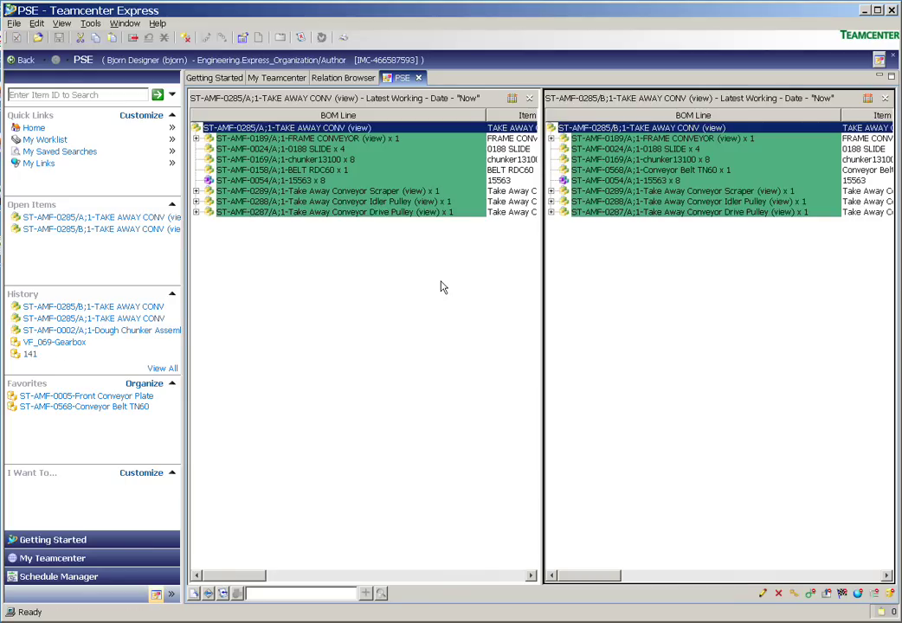
Step: Compare the two revisions' BOMs in Multi Level (with find no) mode
{"action": "left_click", "coordinate": [91, 24]}
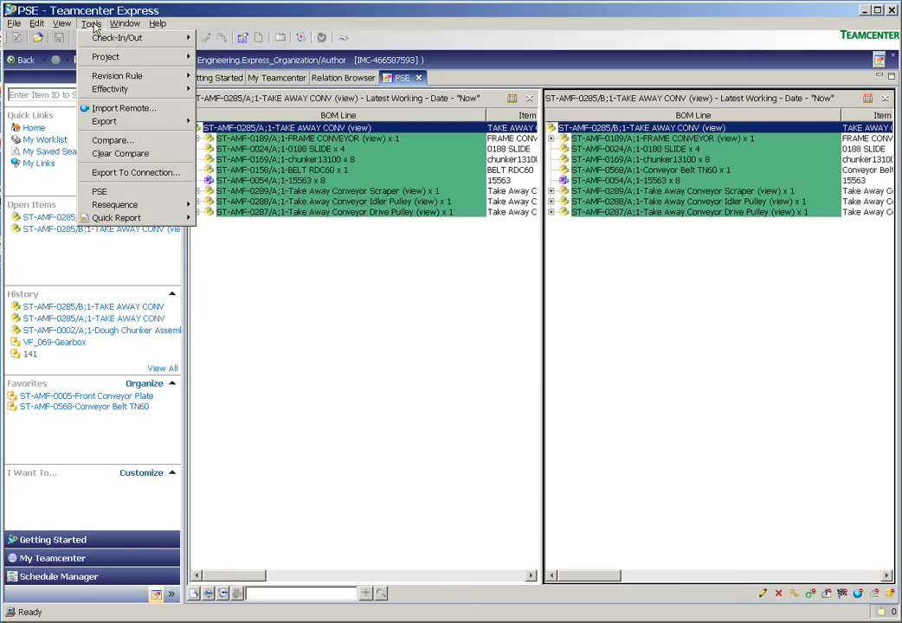
{"action": "left_click", "coordinate": [106, 140]}
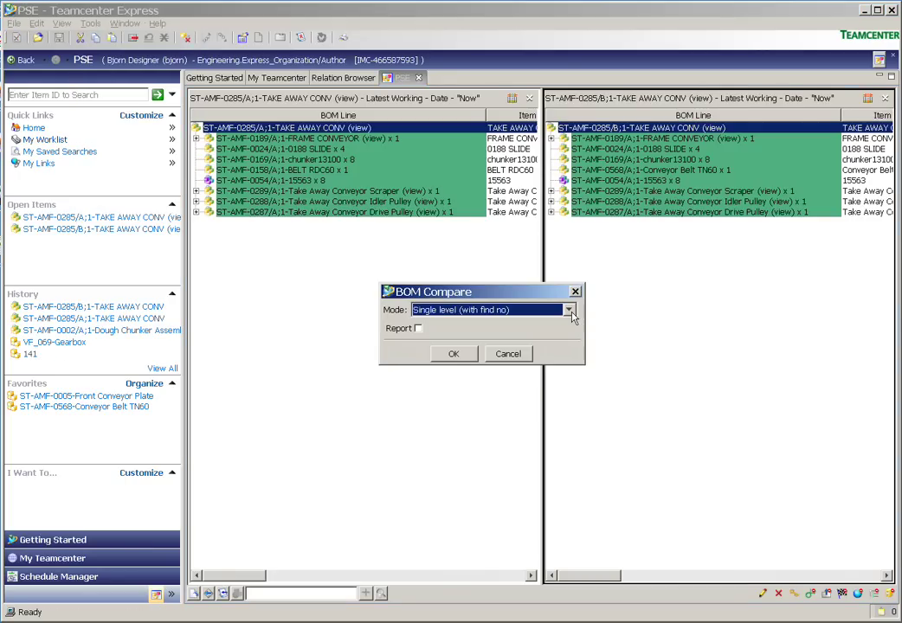
{"action": "left_click", "coordinate": [570, 310]}
{"action": "left_click", "coordinate": [533, 360]}
{"action": "left_click", "coordinate": [456, 354]}
Step: Rerun the comparison with a report, check the ST-AMF-0568 difference, and close the revision A pane
{"action": "left_click", "coordinate": [418, 328]}
{"action": "left_click", "coordinate": [454, 354]}
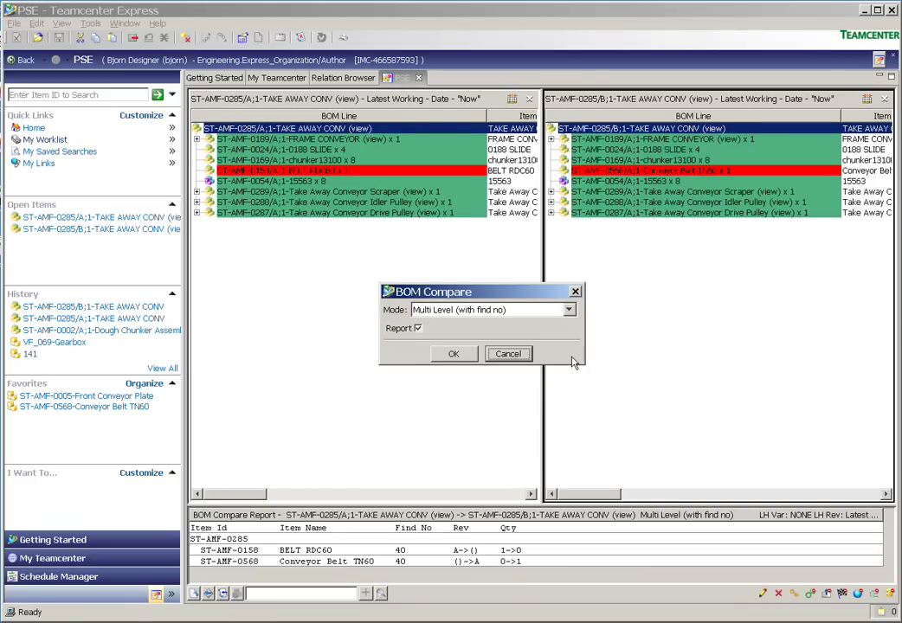
{"action": "left_click", "coordinate": [510, 355]}
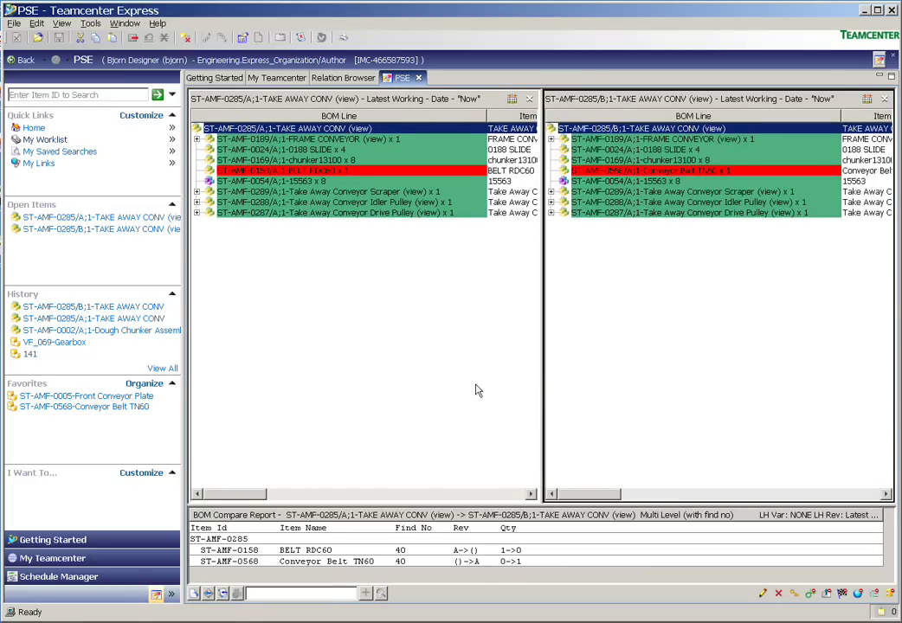
{"action": "left_click", "coordinate": [251, 562]}
{"action": "left_click", "coordinate": [529, 98]}
{"action": "left_click", "coordinate": [280, 37]}
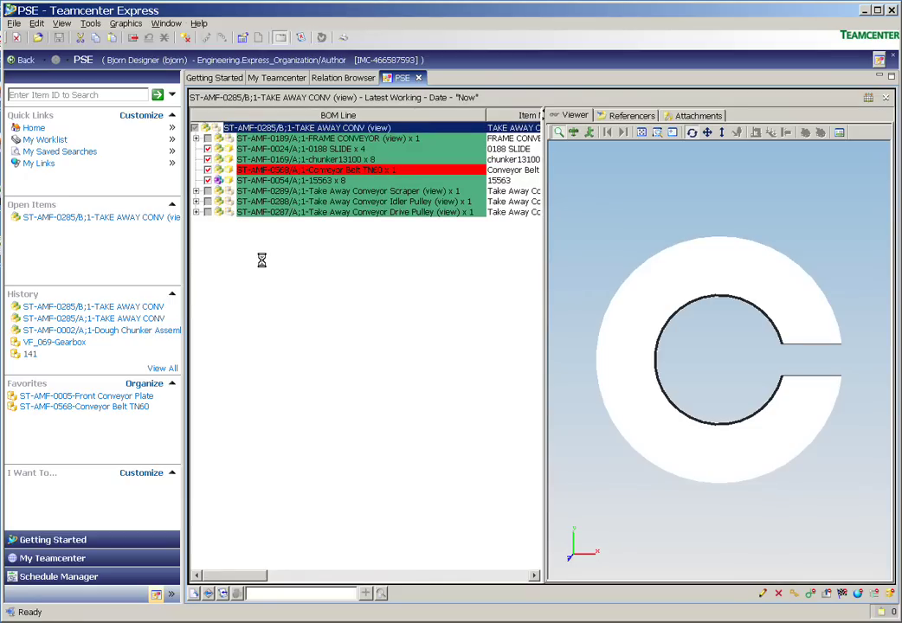
Step: Rotate the Conveyor Belt TN60 in the 3D viewer from edge-on to reveal its top face
{"action": "left_click_drag", "start_coordinate": [624, 346], "coordinate": [755, 191]}
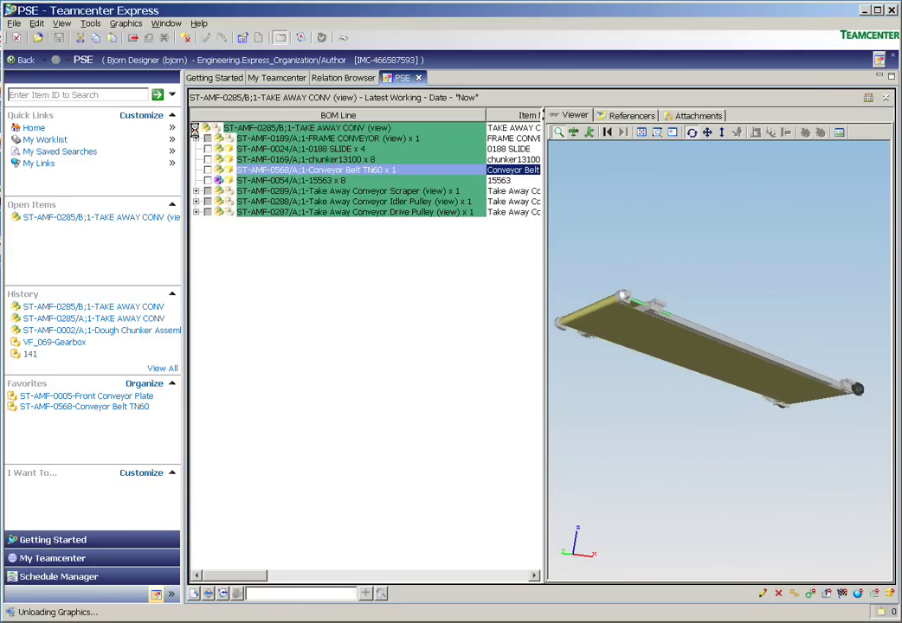
{"action": "left_click_drag", "start_coordinate": [637, 330], "coordinate": [606, 349]}
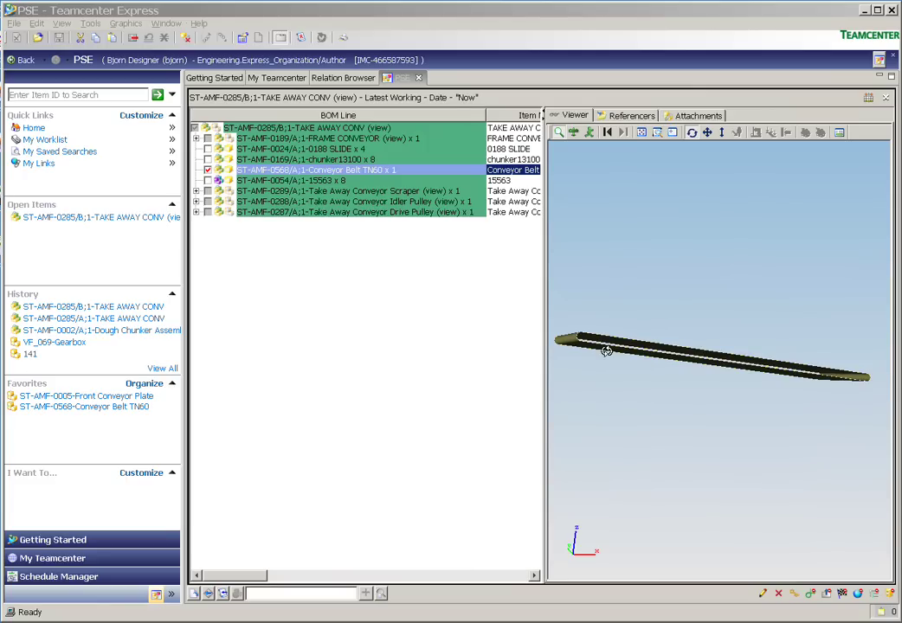
{"action": "left_click_drag", "start_coordinate": [606, 349], "coordinate": [603, 336]}
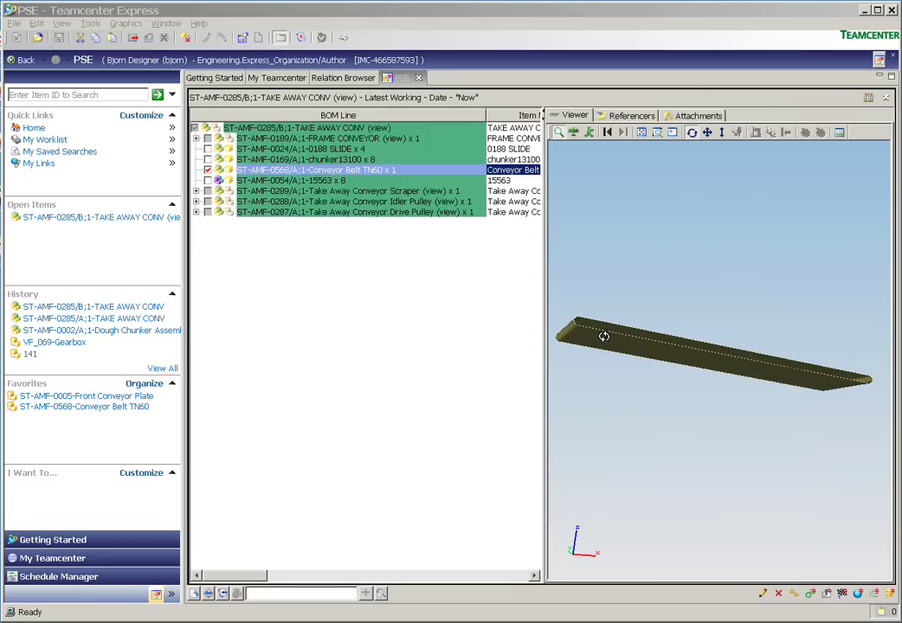